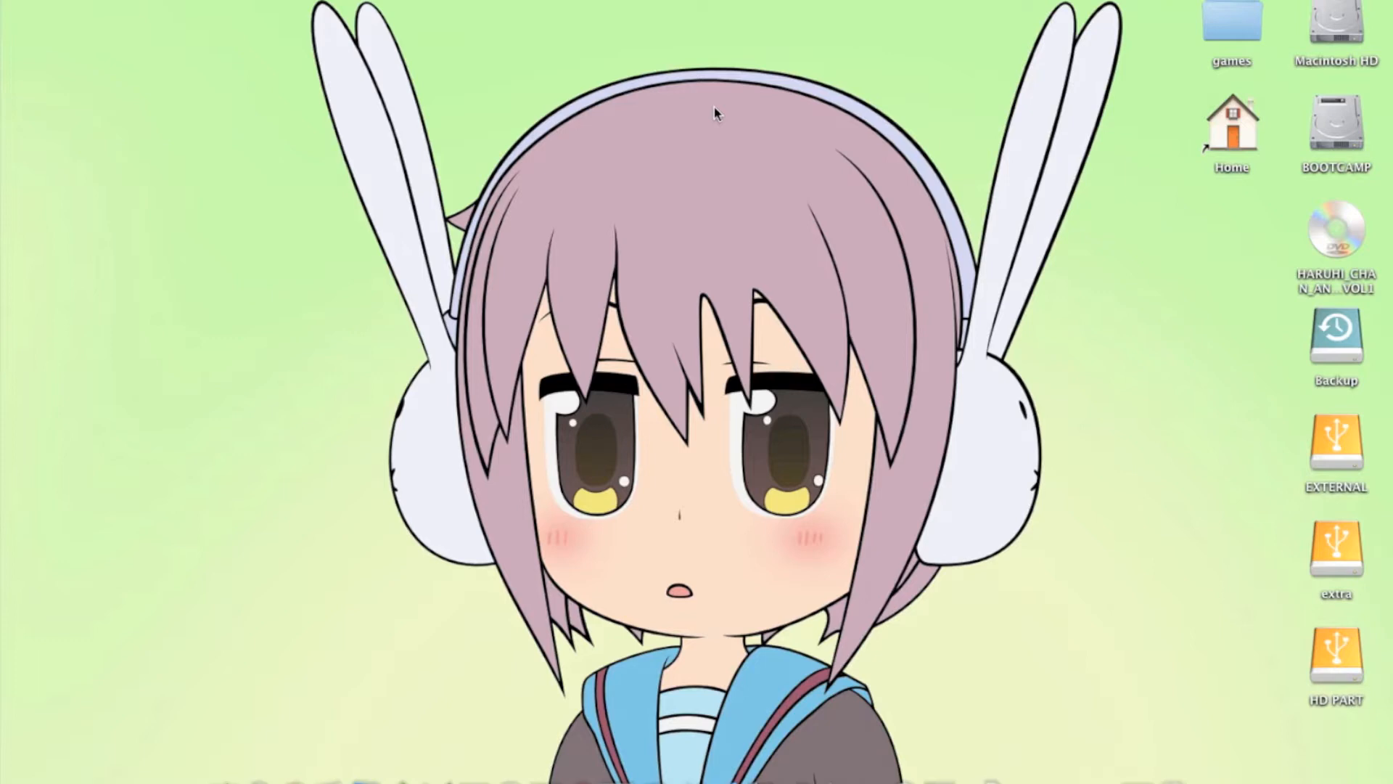
Launch VLC and HandBrake
key("ctrl+space")
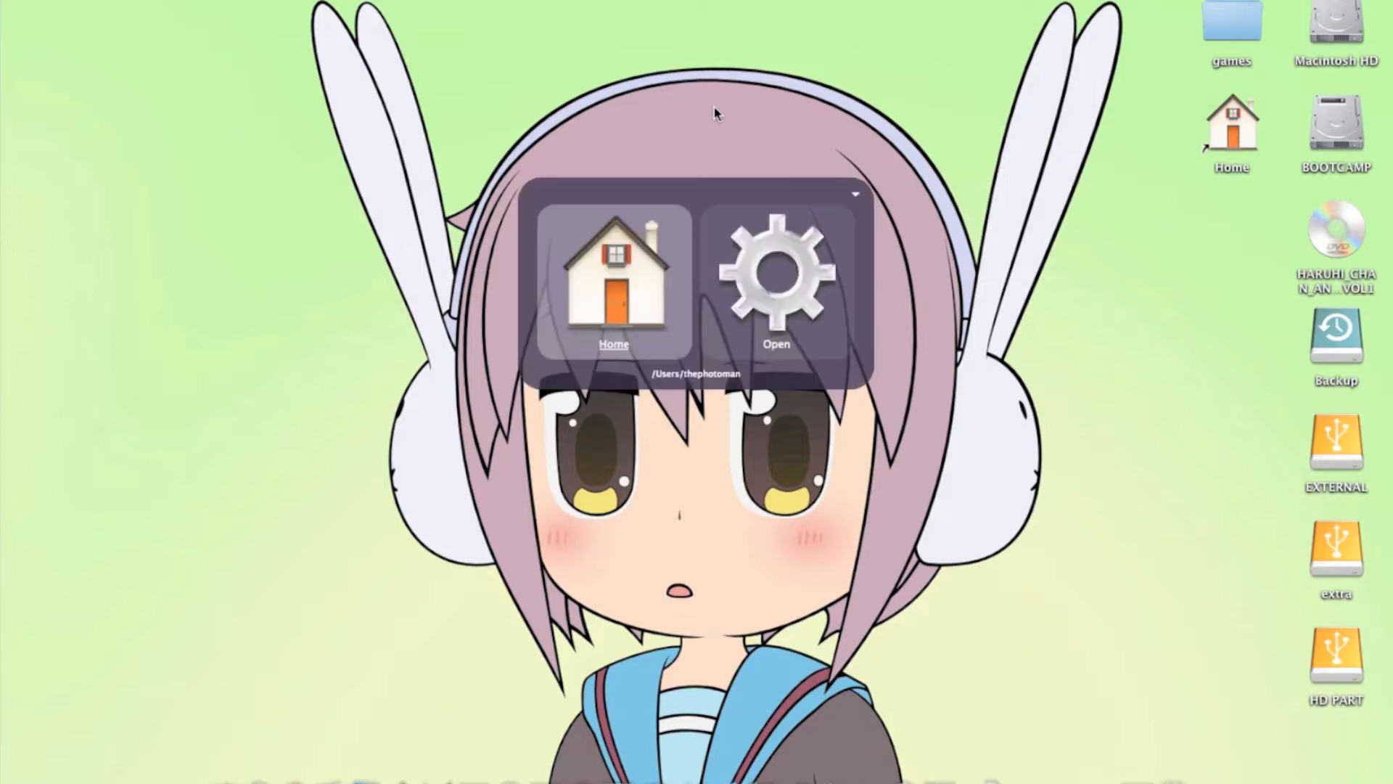
type("VL")
key("Return")
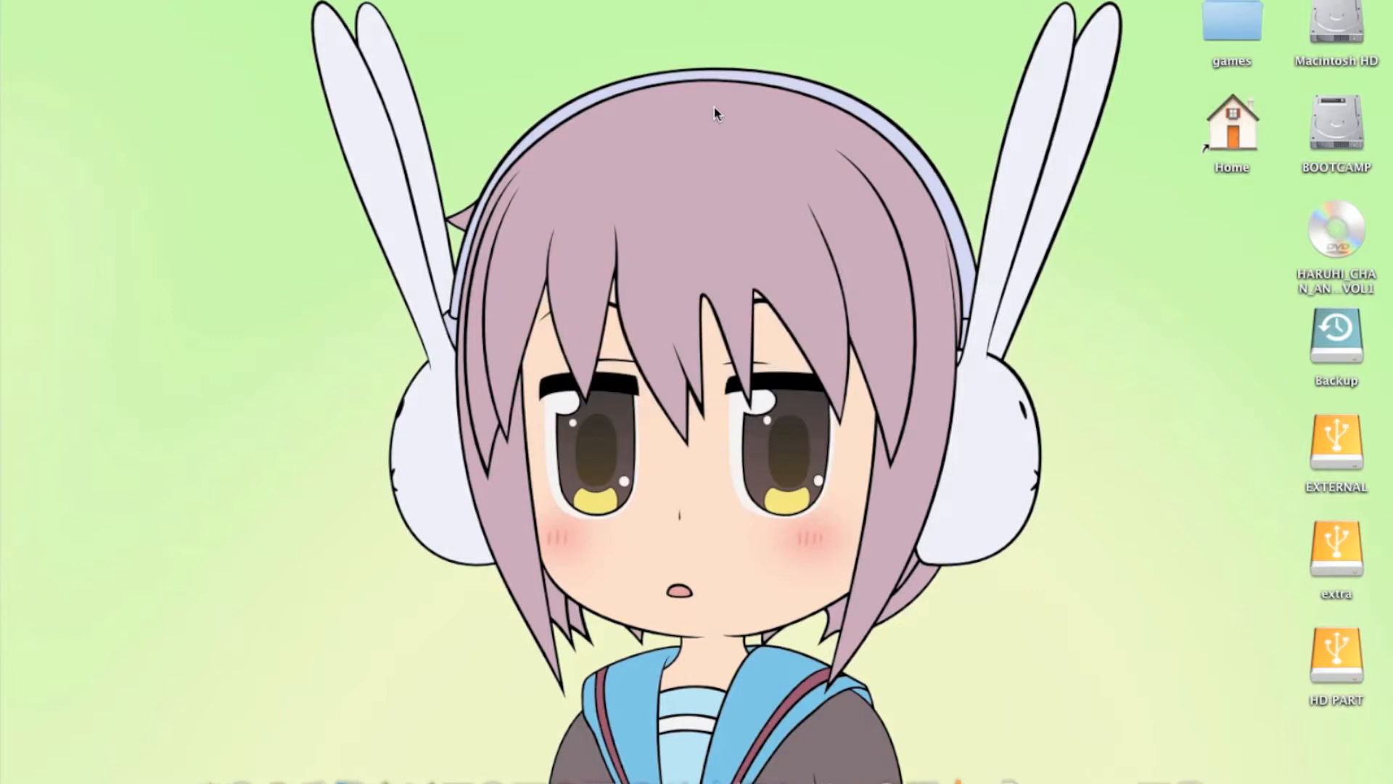
key("ctrl+space")
type("HAND")
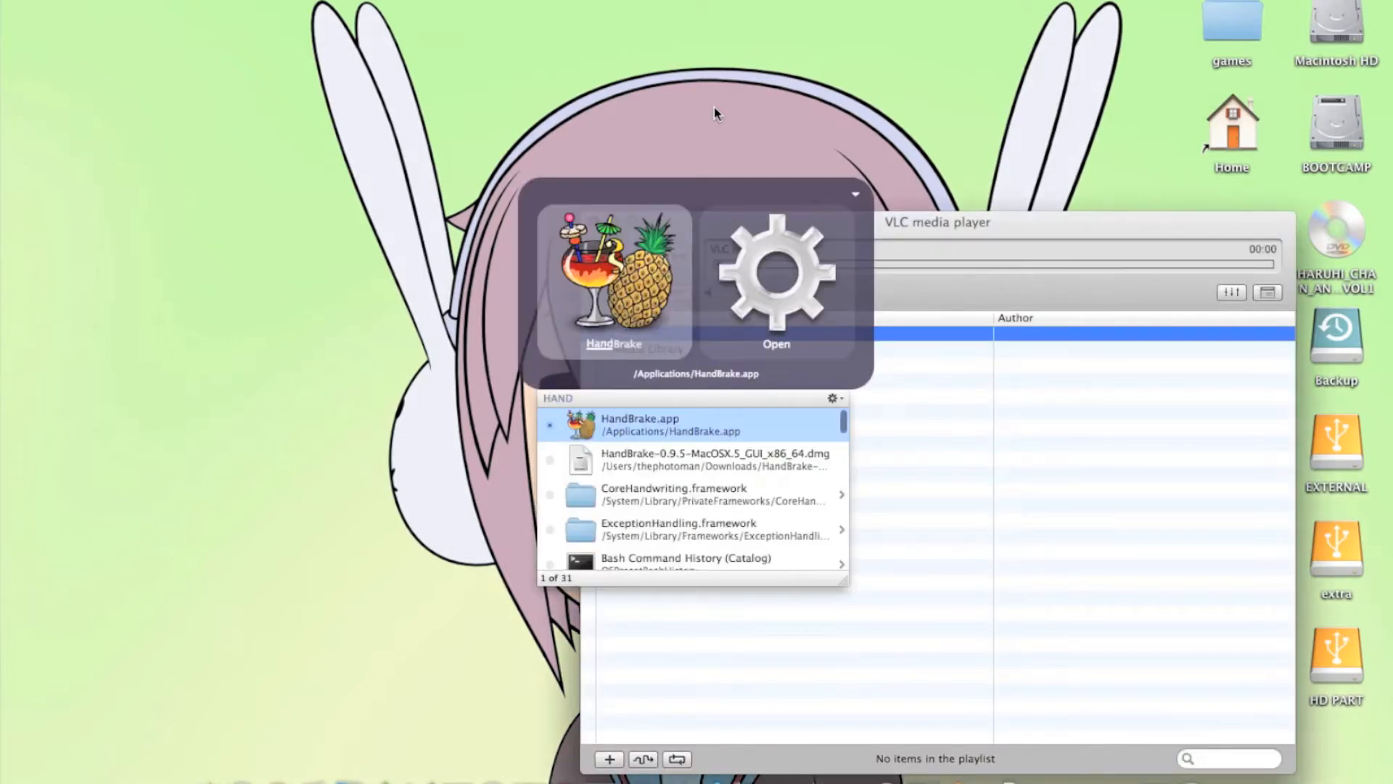
key("Return")
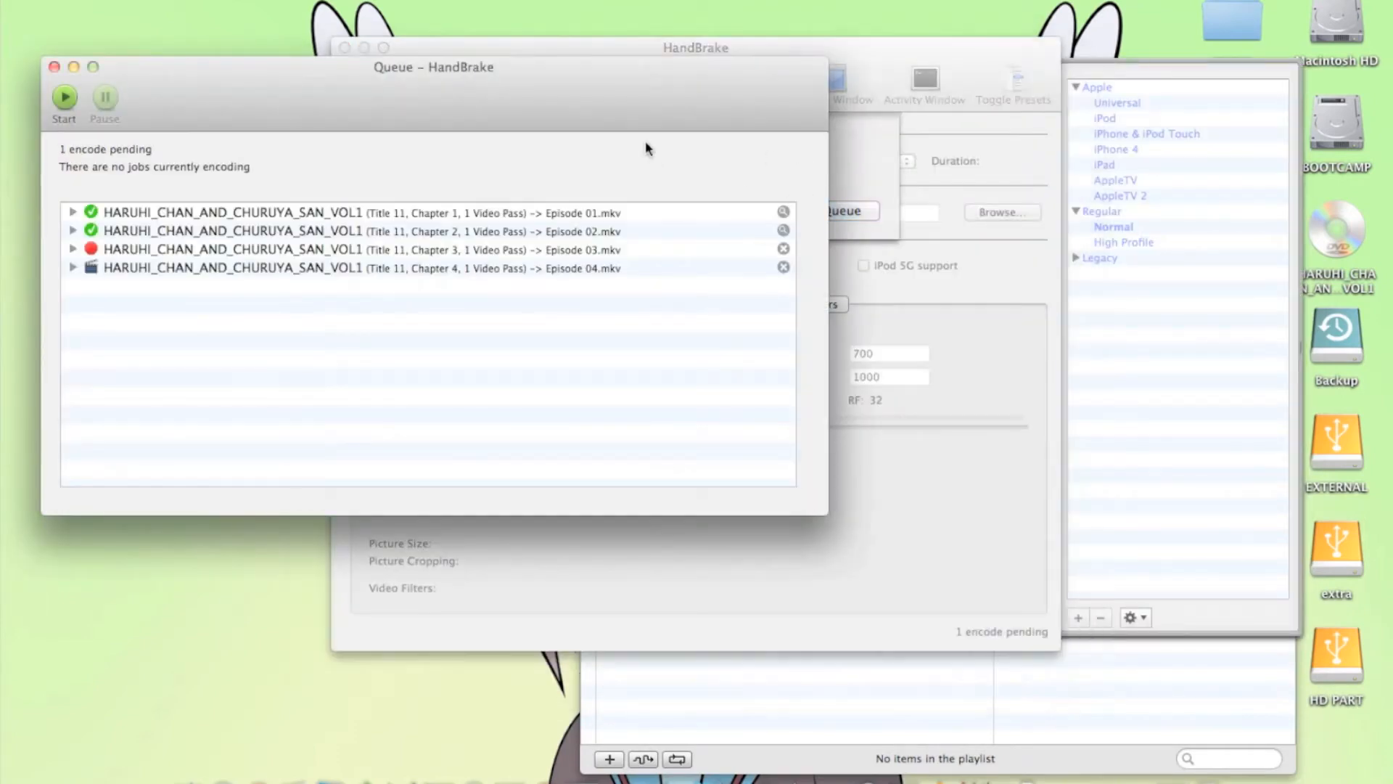
Close the encode queue window, empty HandBrake's pending queue and dismiss the source chooser
left_click(55, 70)
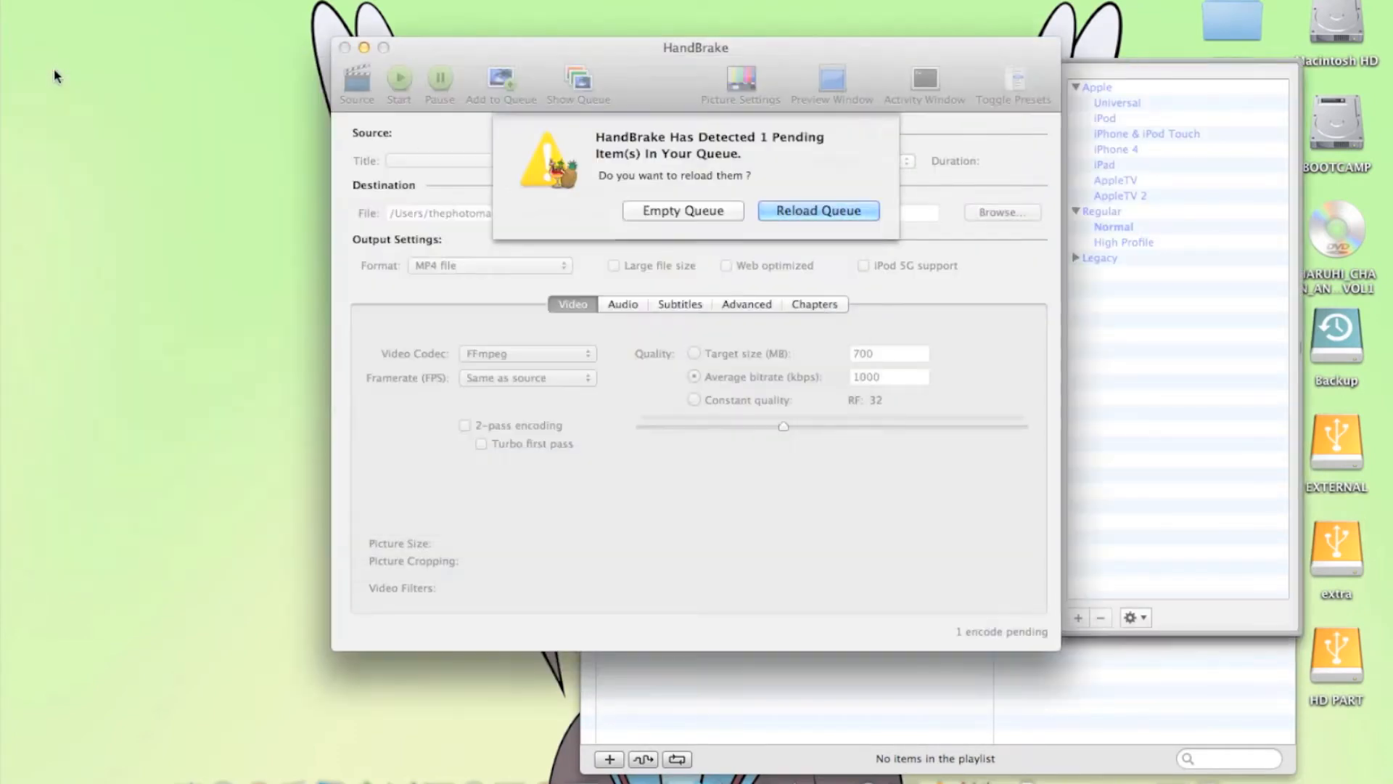
left_click(665, 218)
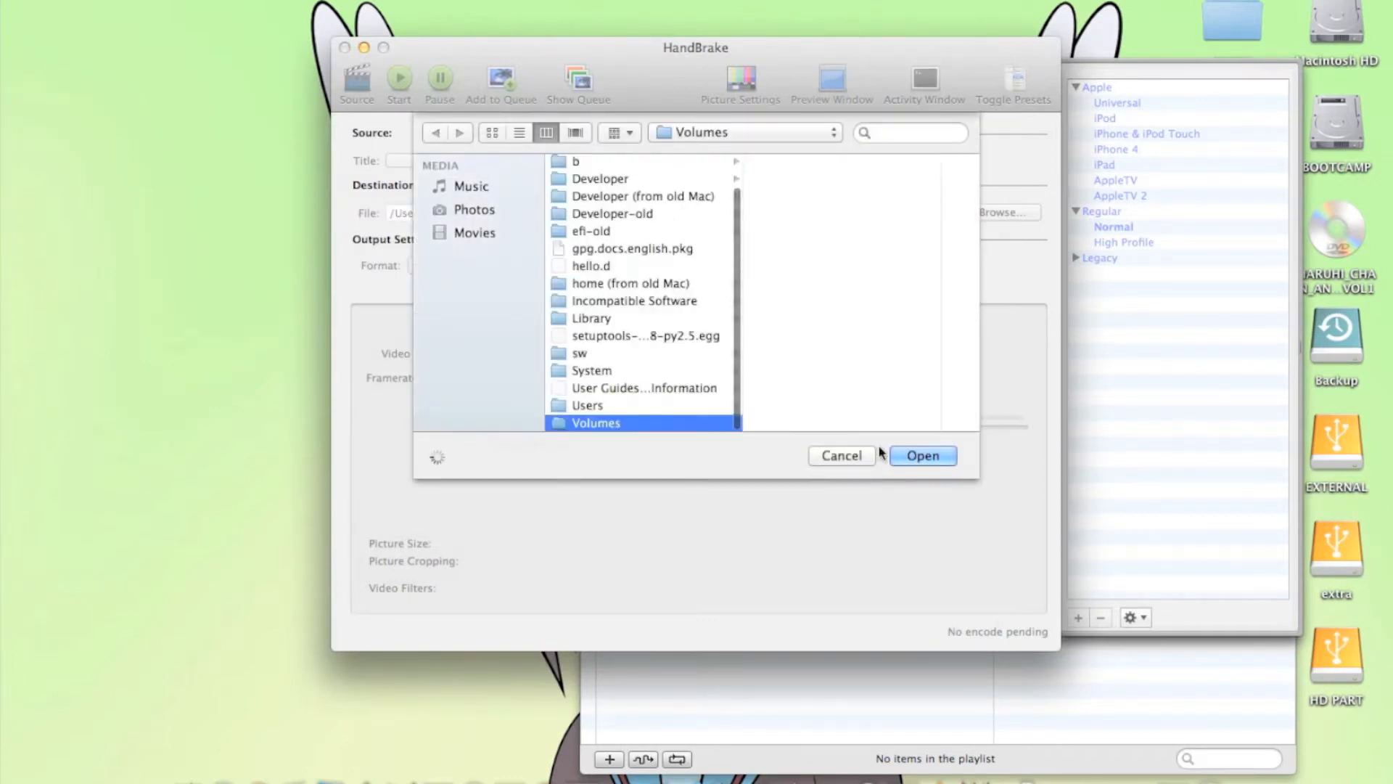
left_click(839, 455)
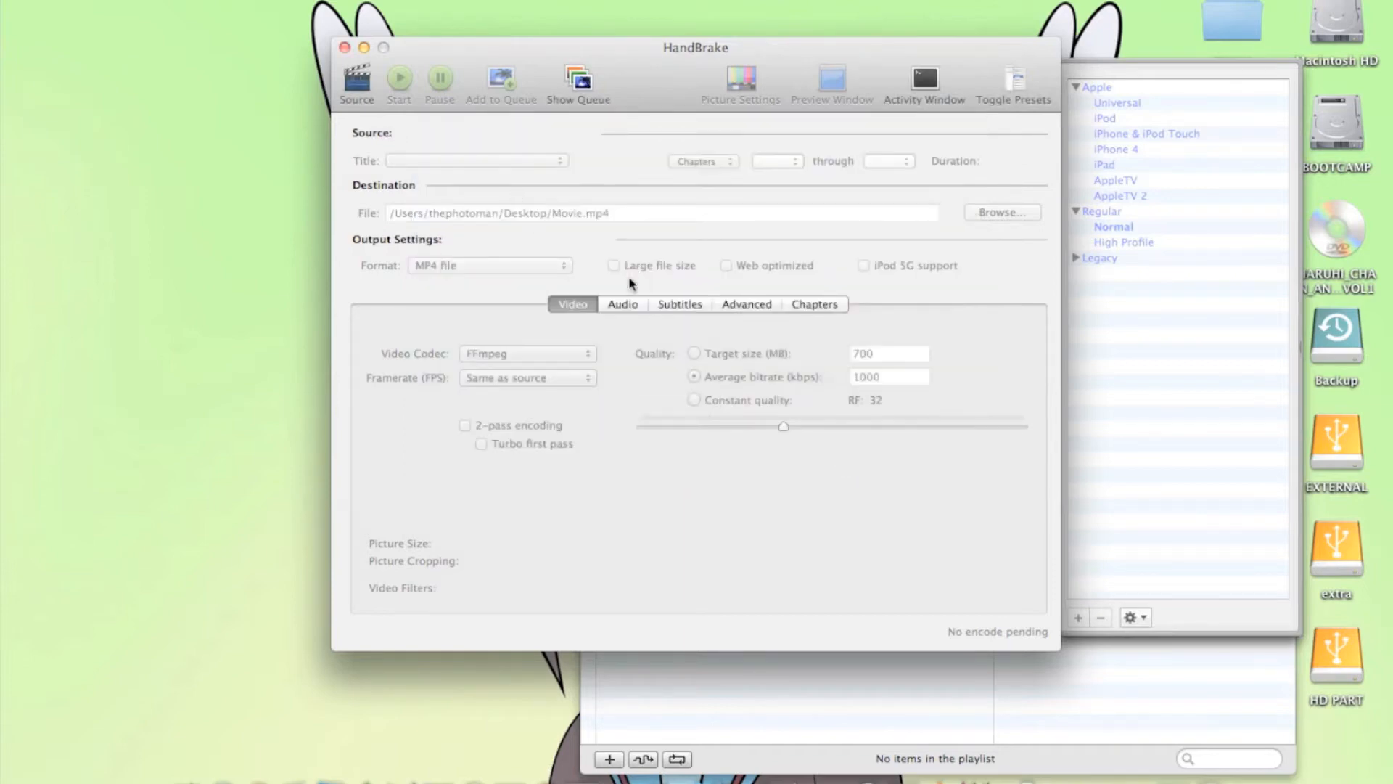
Load the HARUHI_CHAN_AND_CHURUYA_SAN_VOL1 DVD as HandBrake's source
left_click(359, 87)
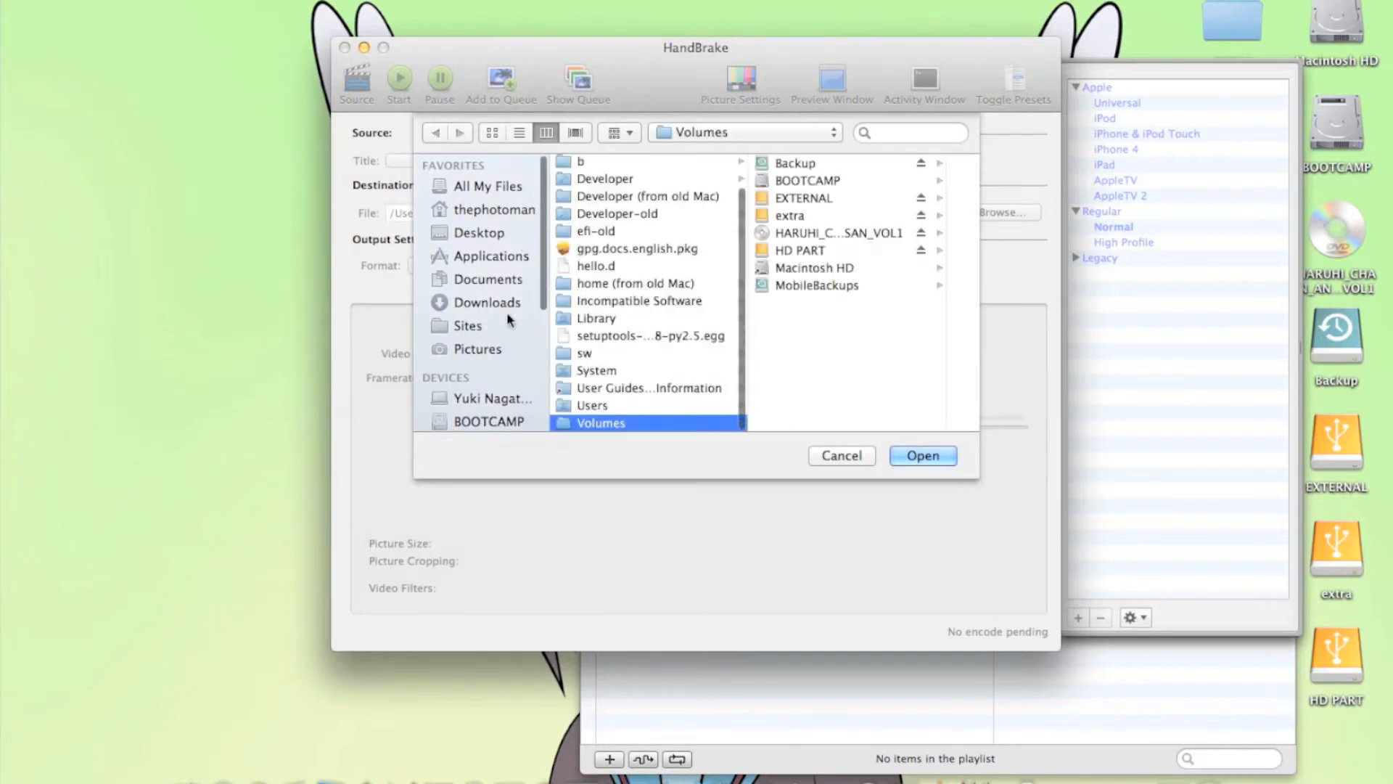
scroll(490, 312, "down", 5)
left_click(488, 324)
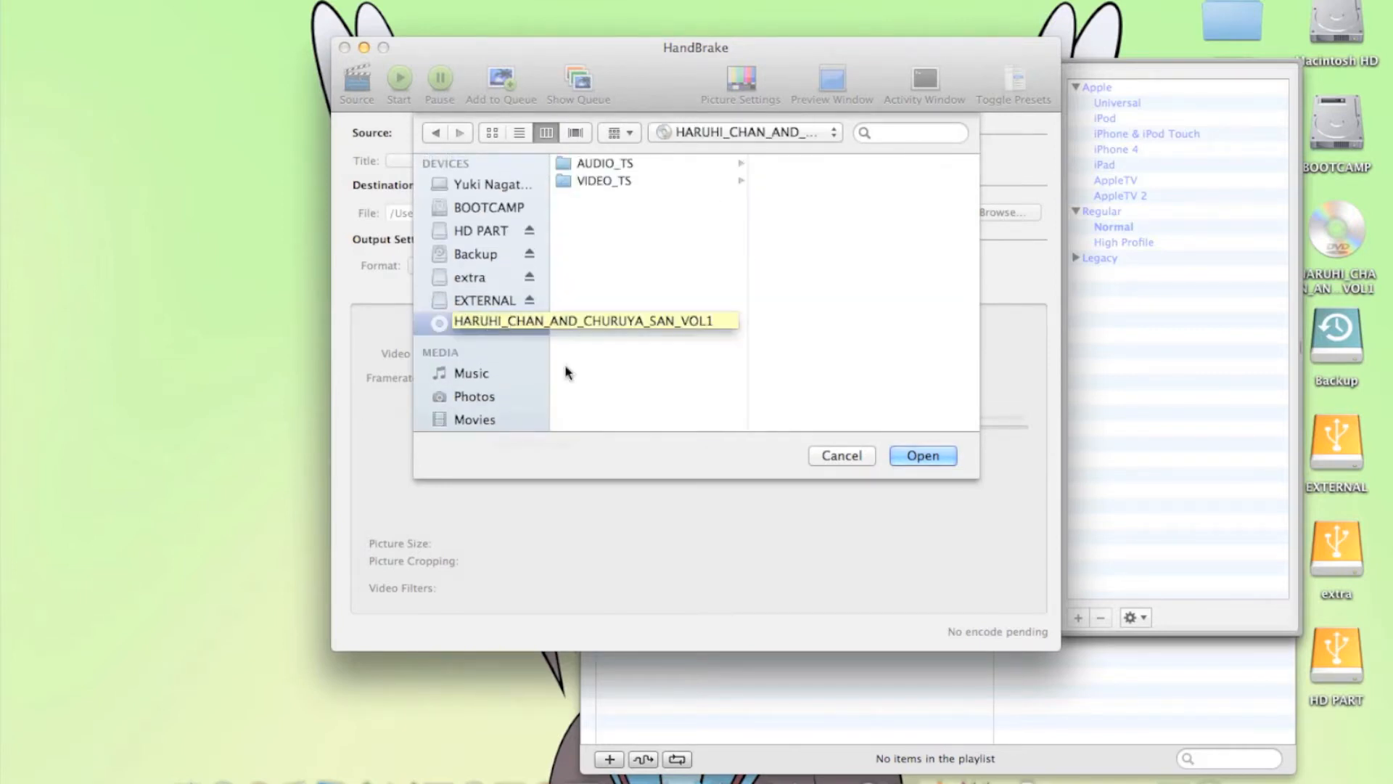
left_click(924, 455)
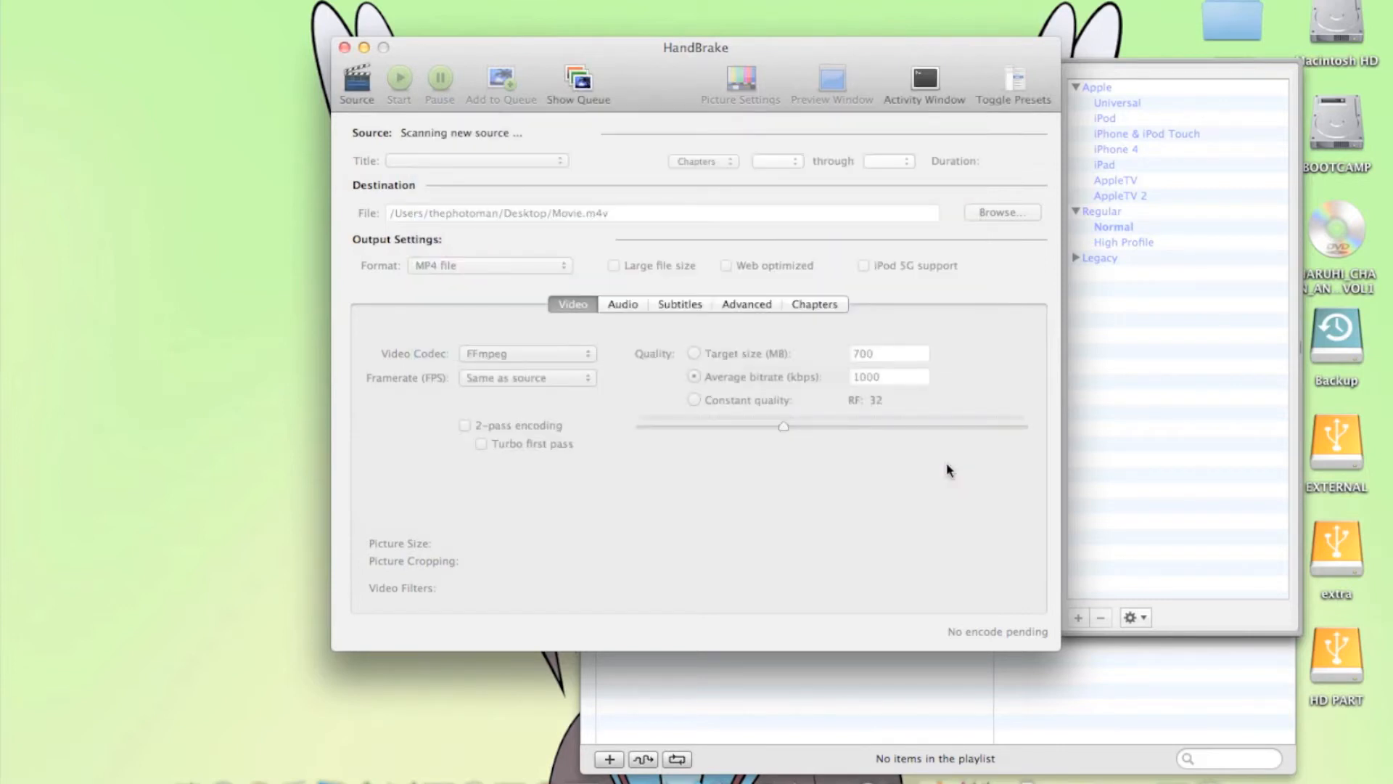
Switch to VLC and open the inserted disc as a DVD with its menus enabled
left_click(1022, 715)
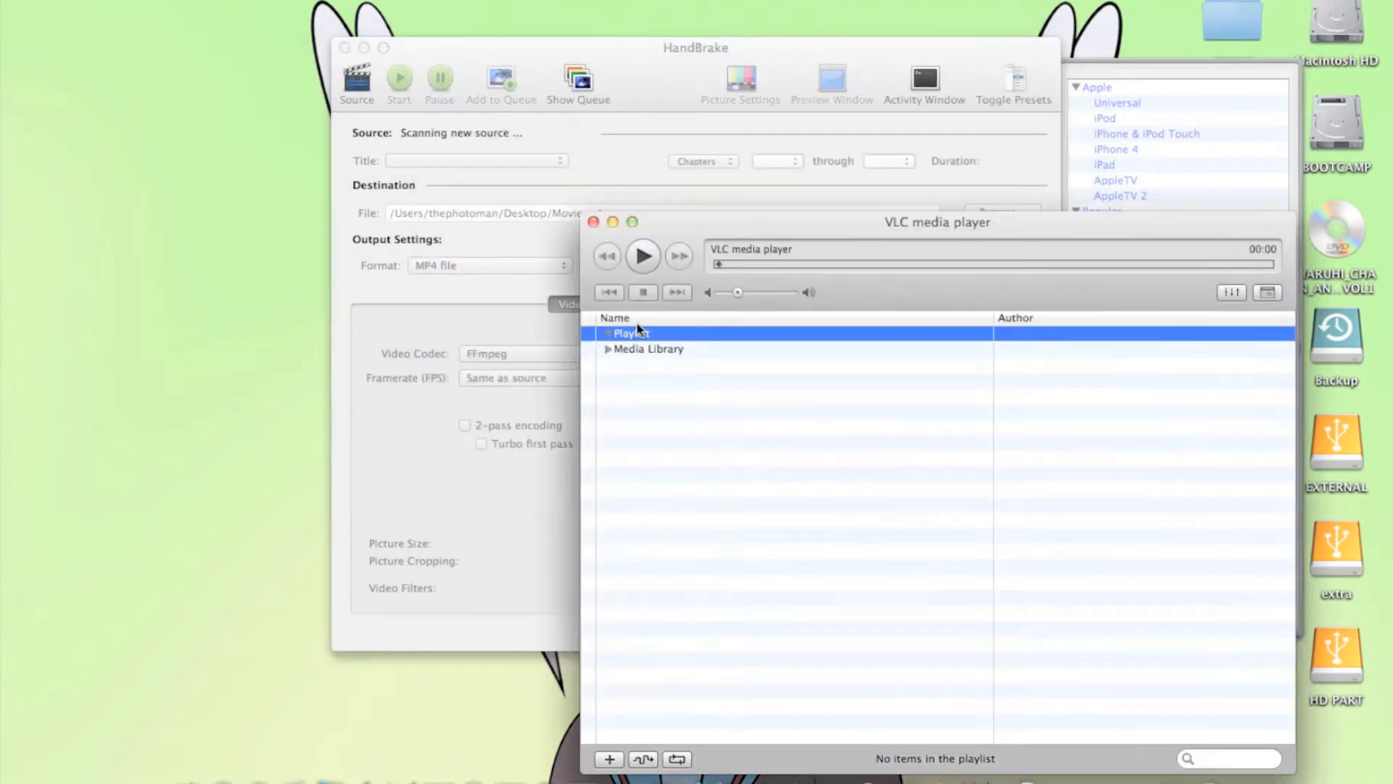
left_click(106, 0)
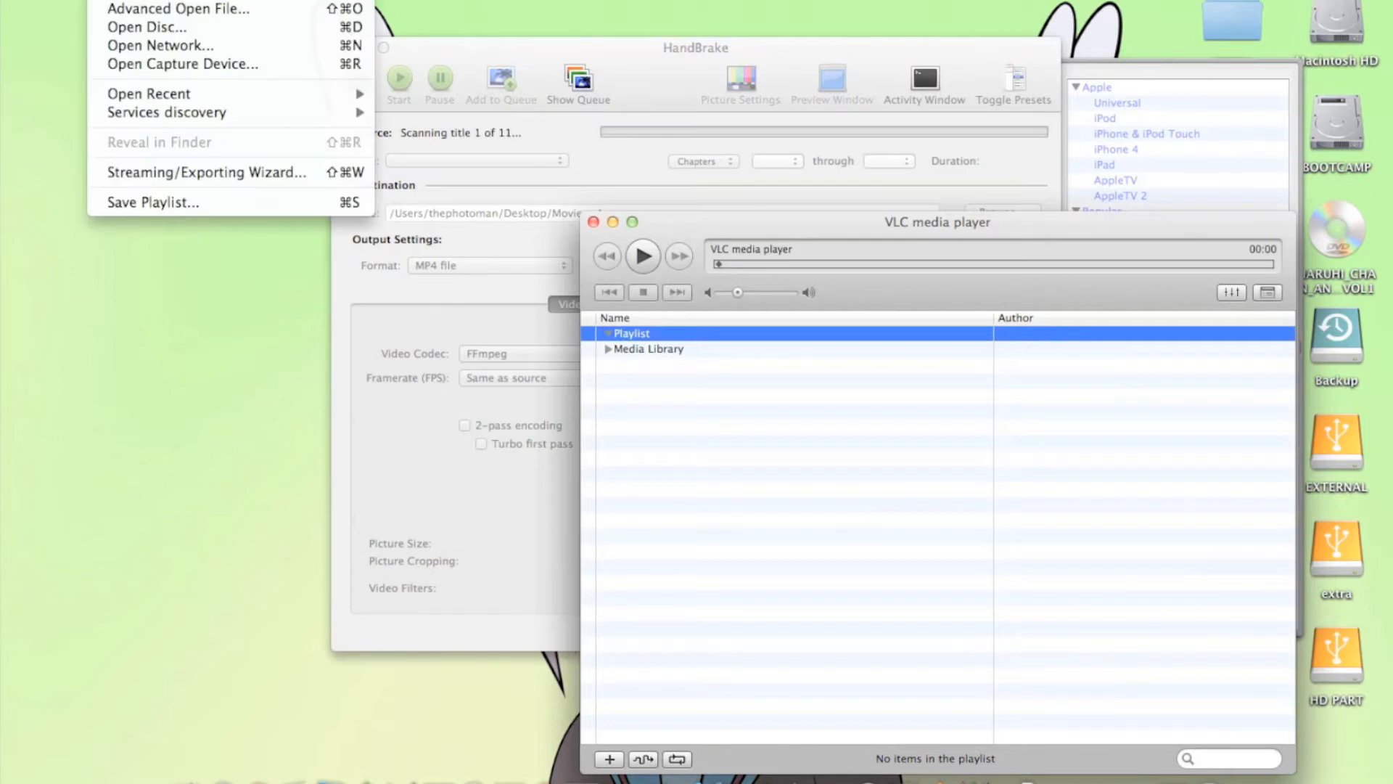
left_click(126, 28)
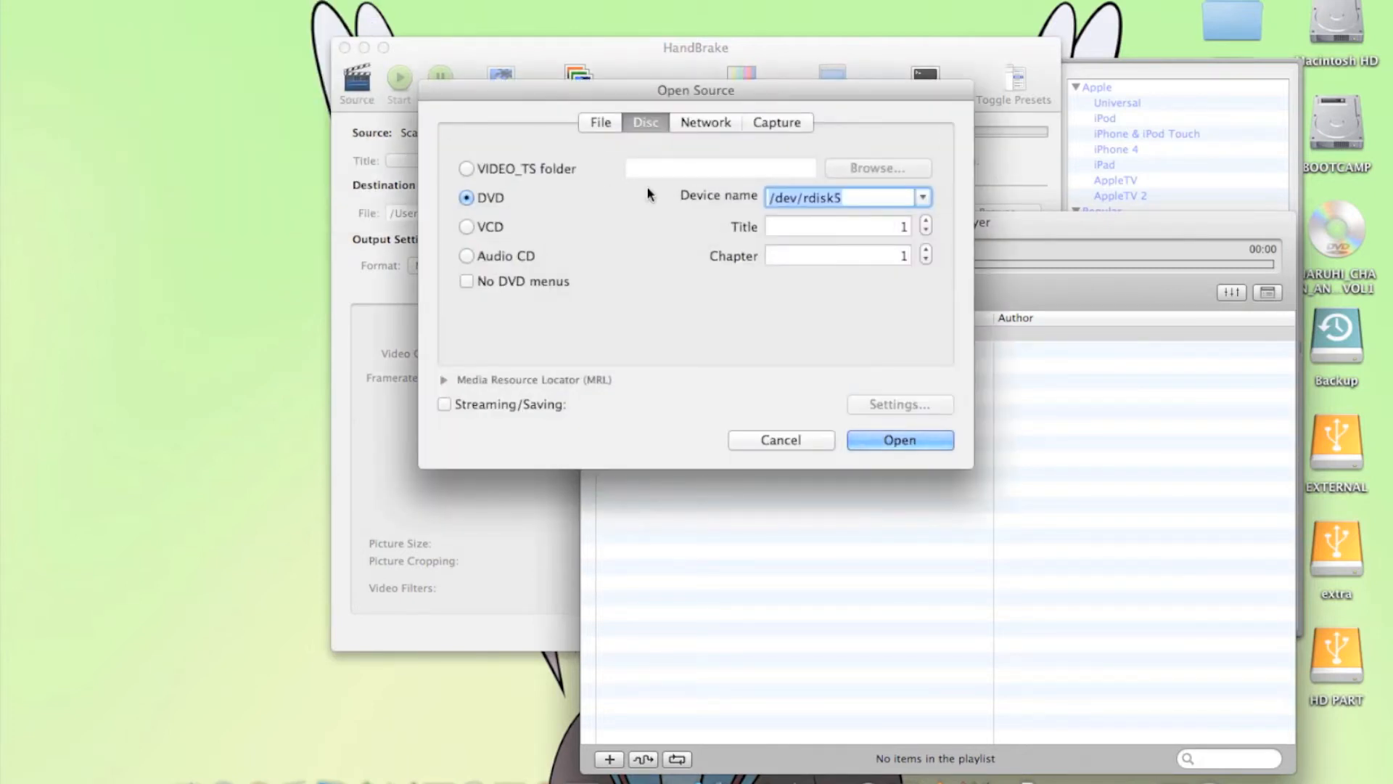
left_click(902, 443)
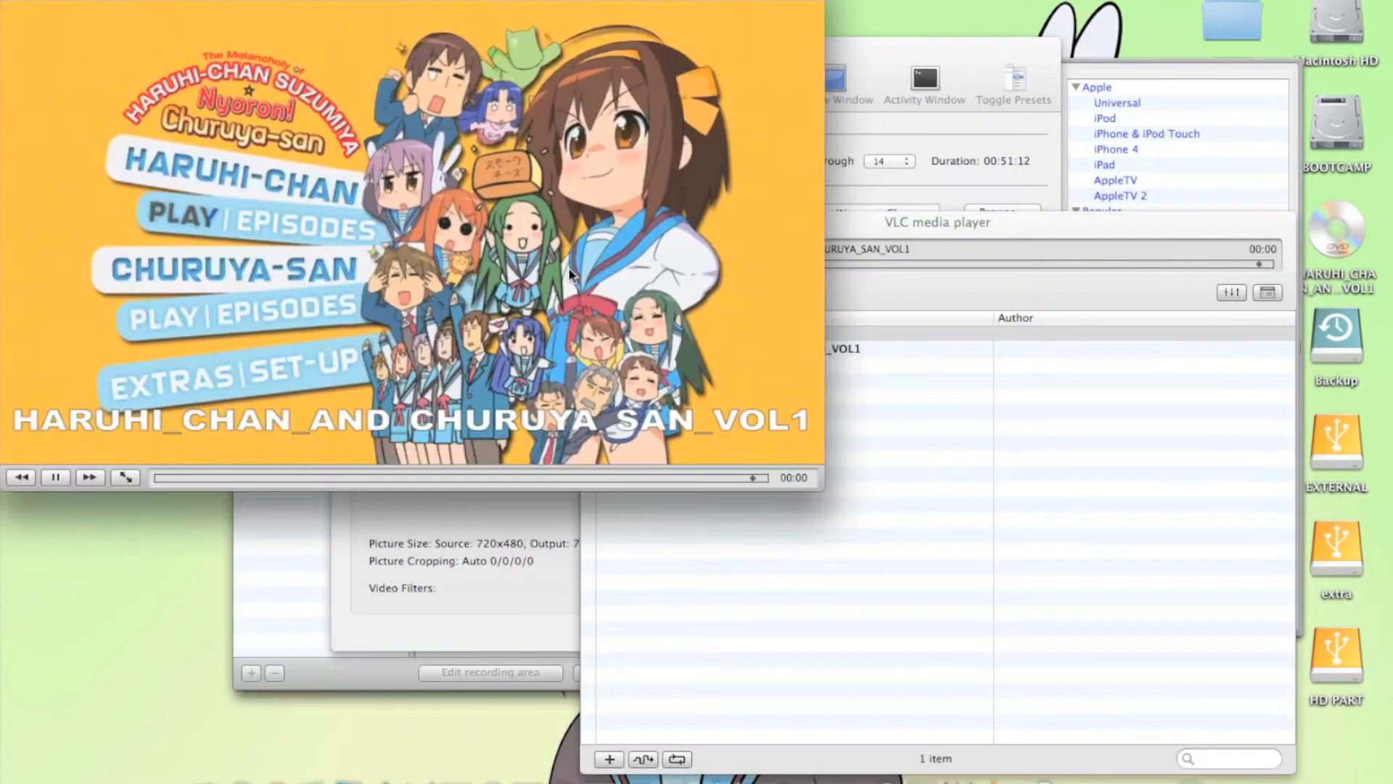
Close HandBrake's activity log window and return to the DVD menu in VLC
left_click(888, 59)
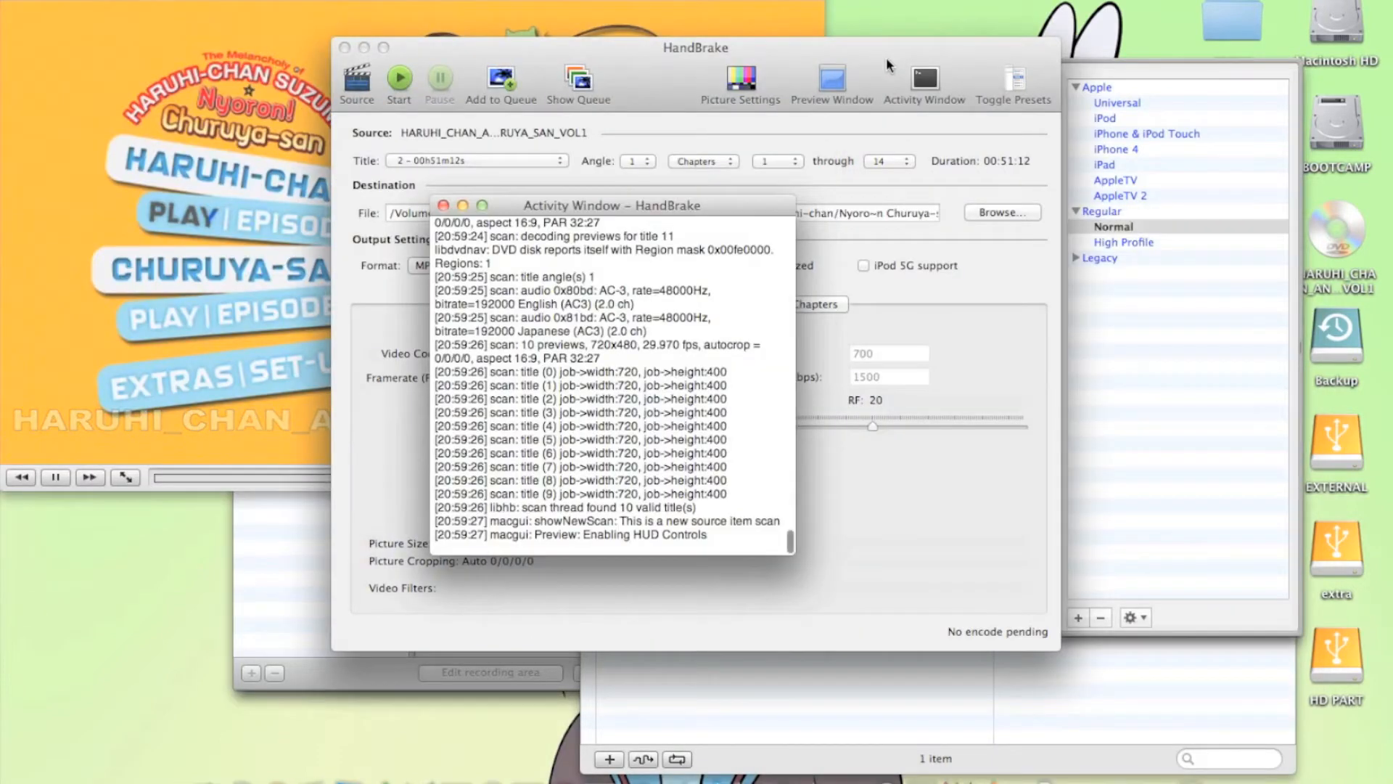
left_click(443, 206)
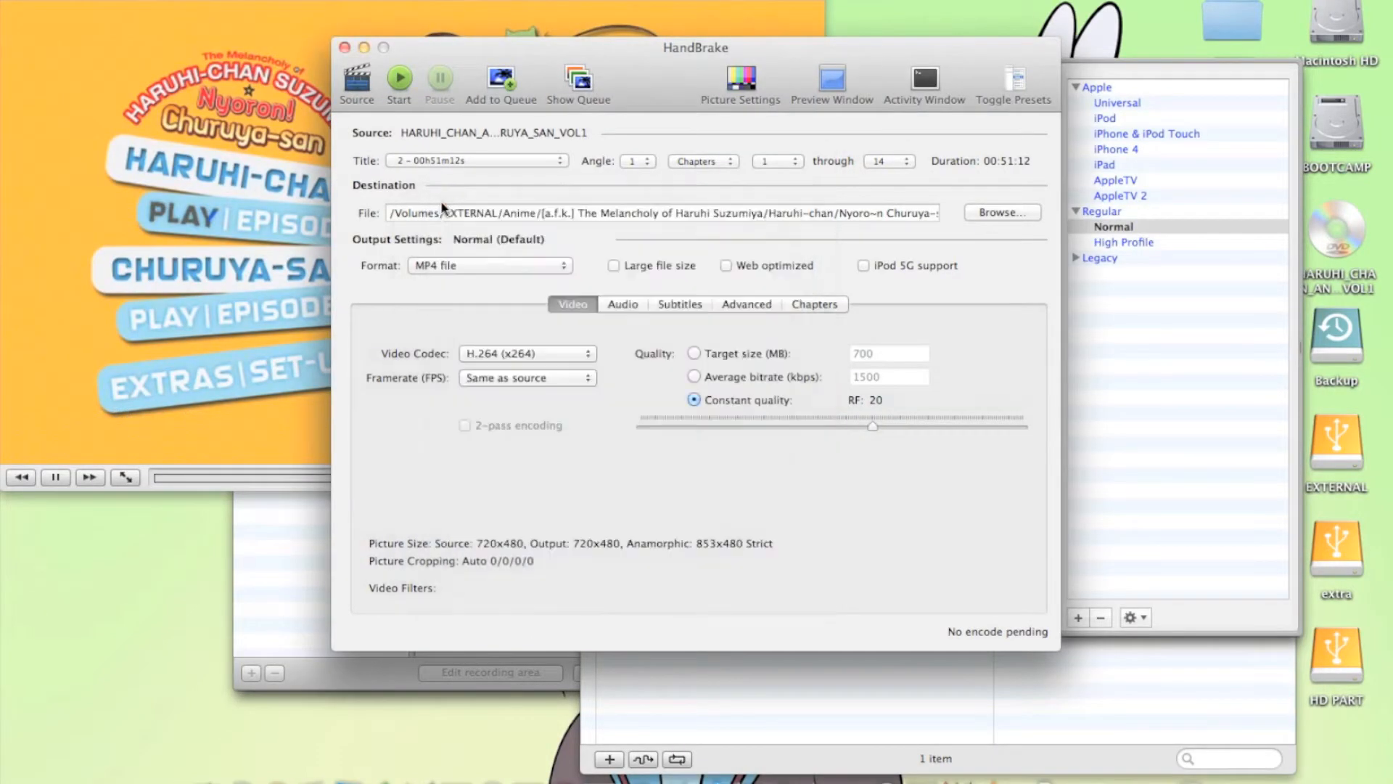
left_click(207, 142)
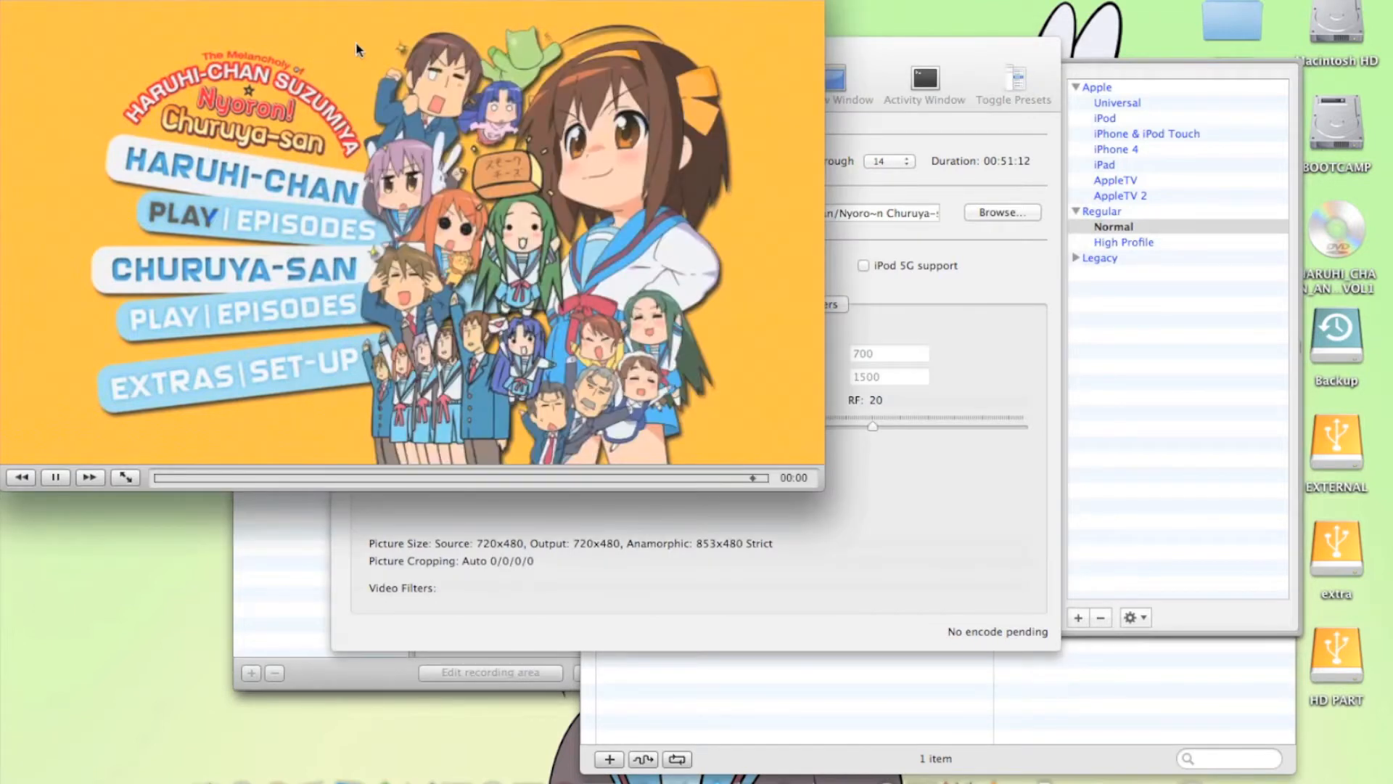
In the DVD's set-up menu, choose Japanese audio and English subtitles, and return to the main menu
left_click(312, 364)
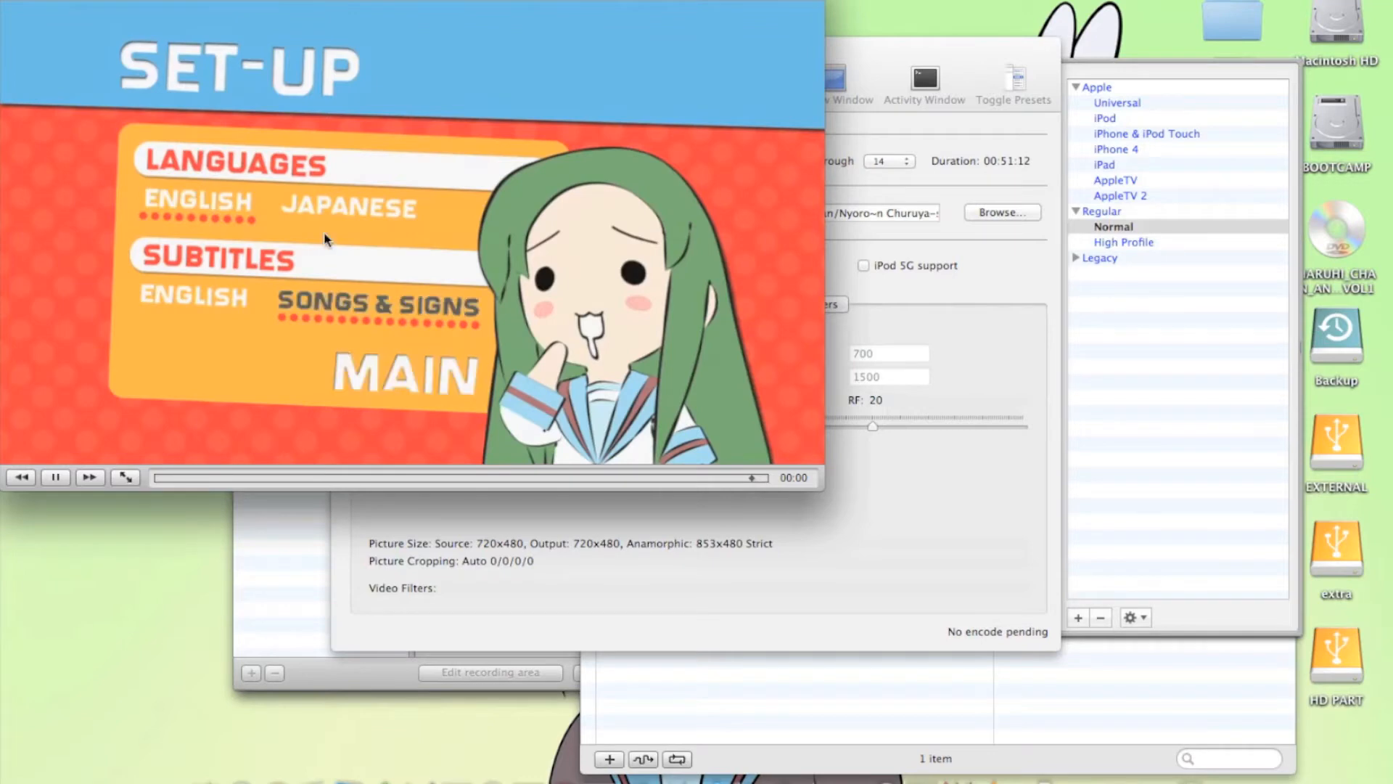
left_click(388, 219)
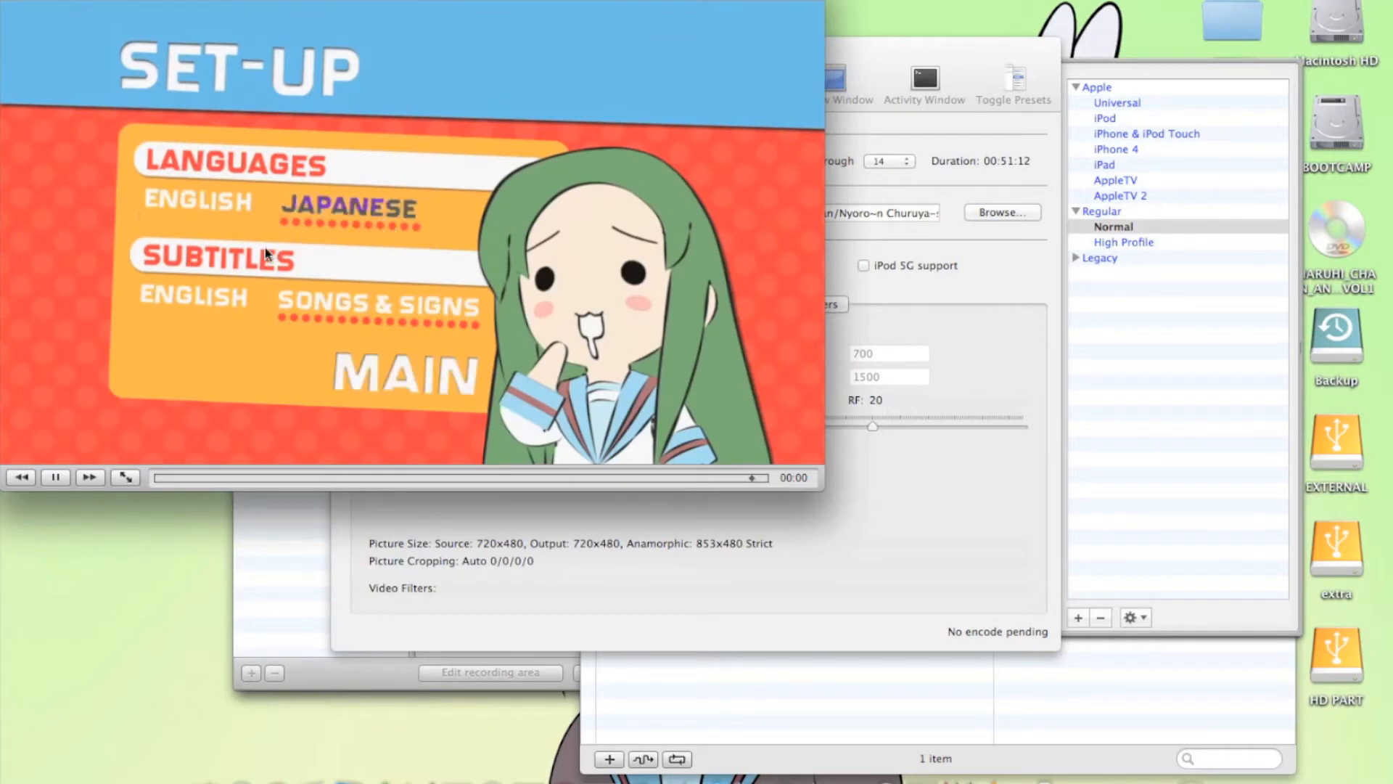
left_click(214, 302)
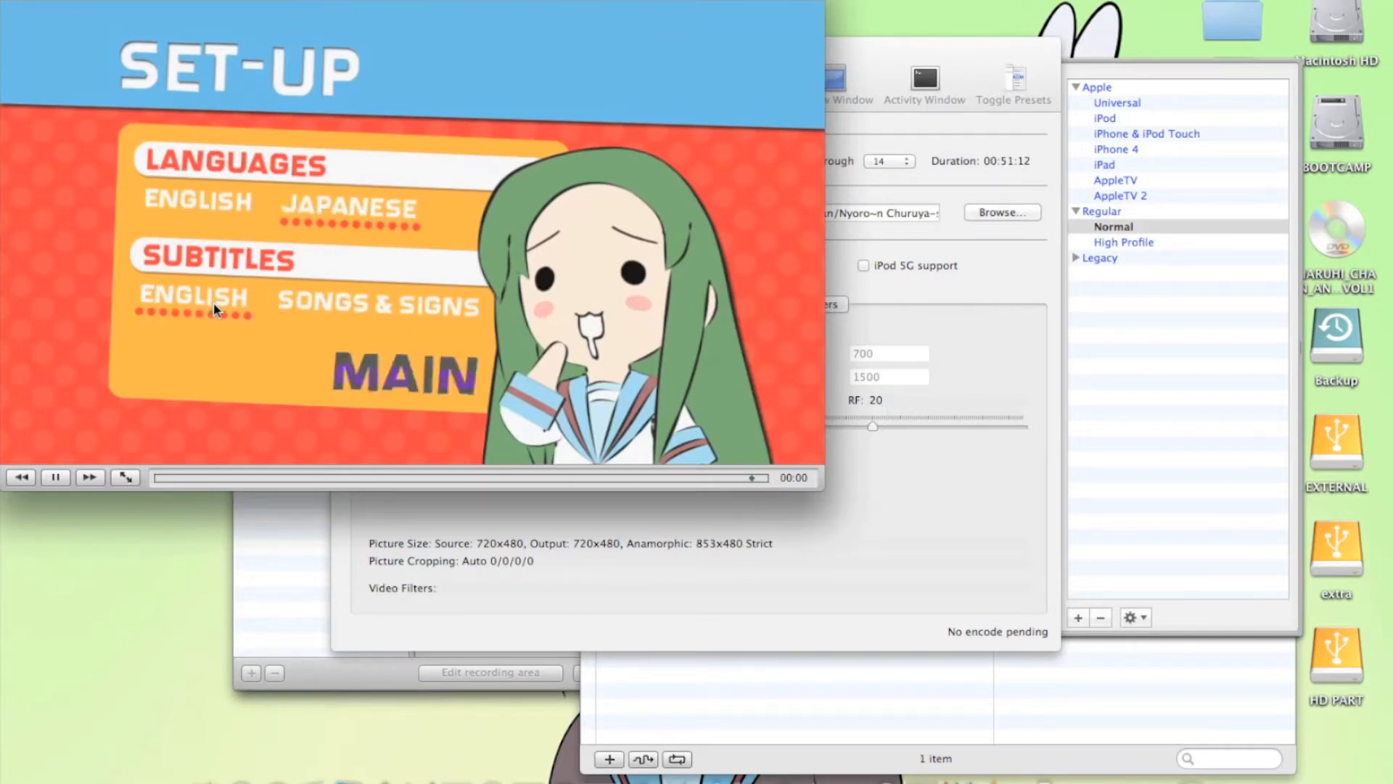
left_click(385, 386)
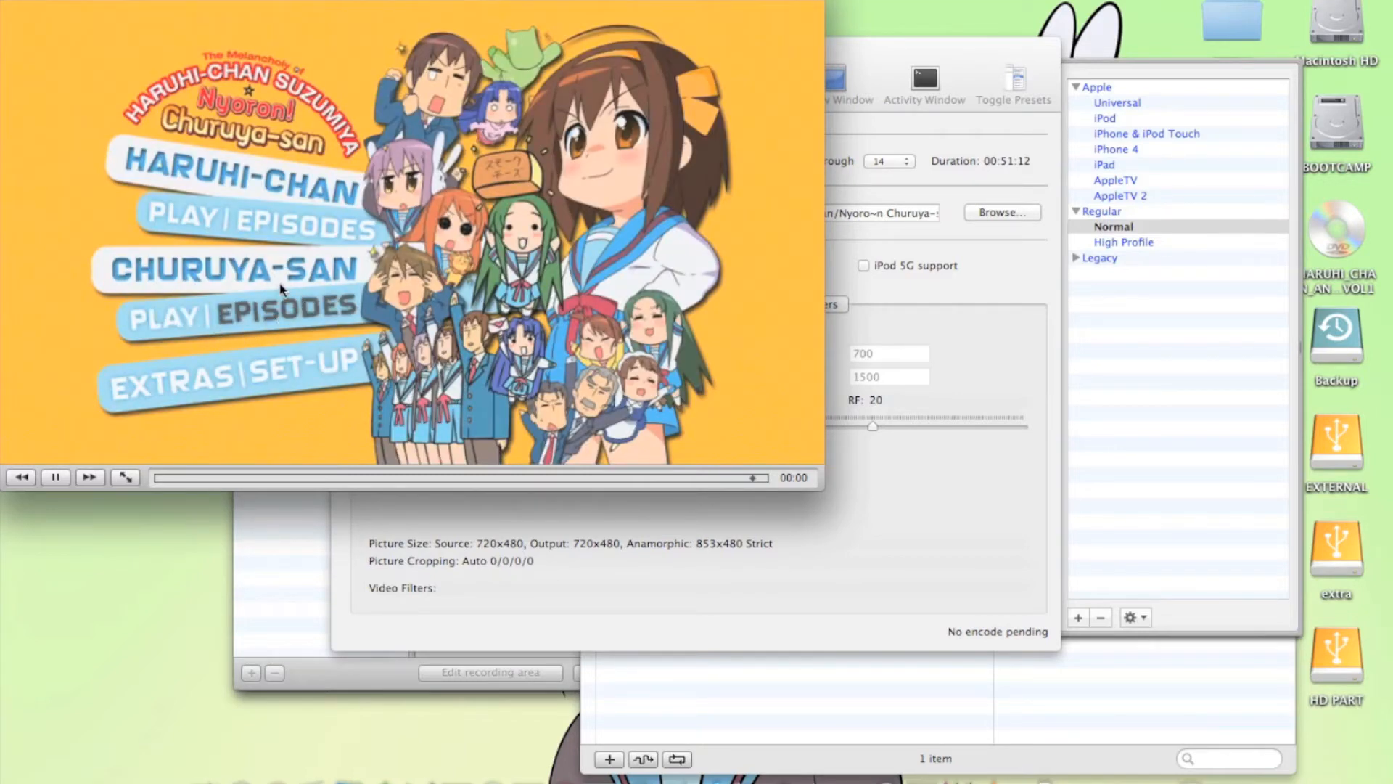
Play Episode 01 from the Churuya-san episodes menu and pause it
left_click(281, 315)
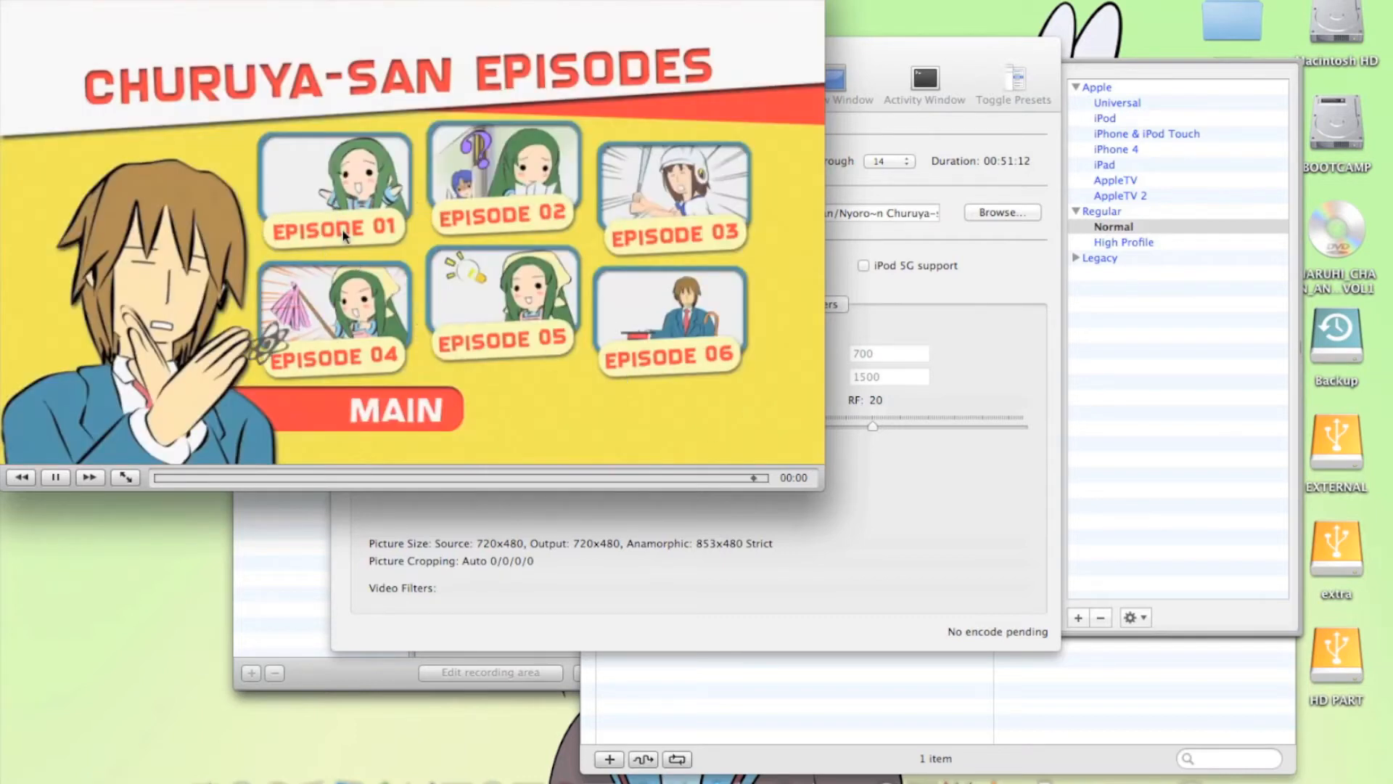
left_click(342, 230)
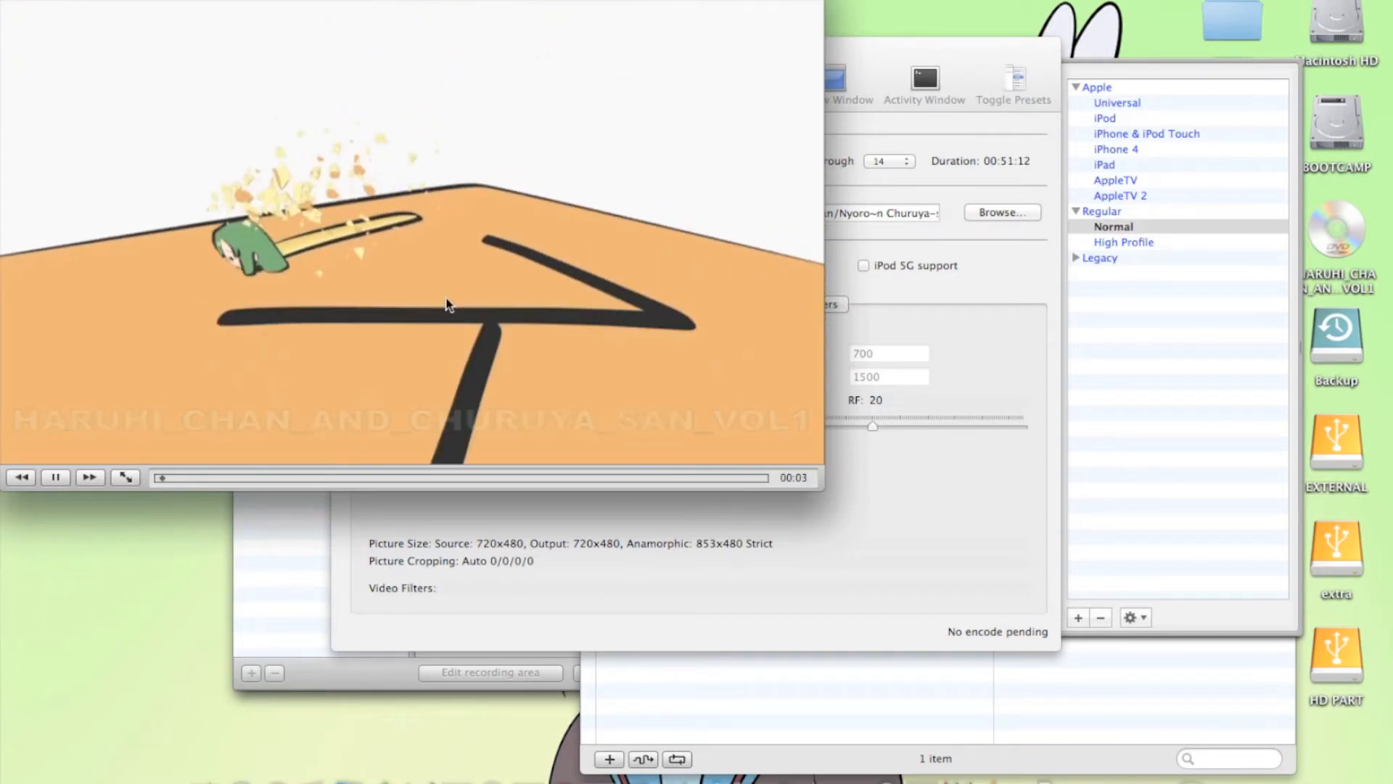
left_click(54, 478)
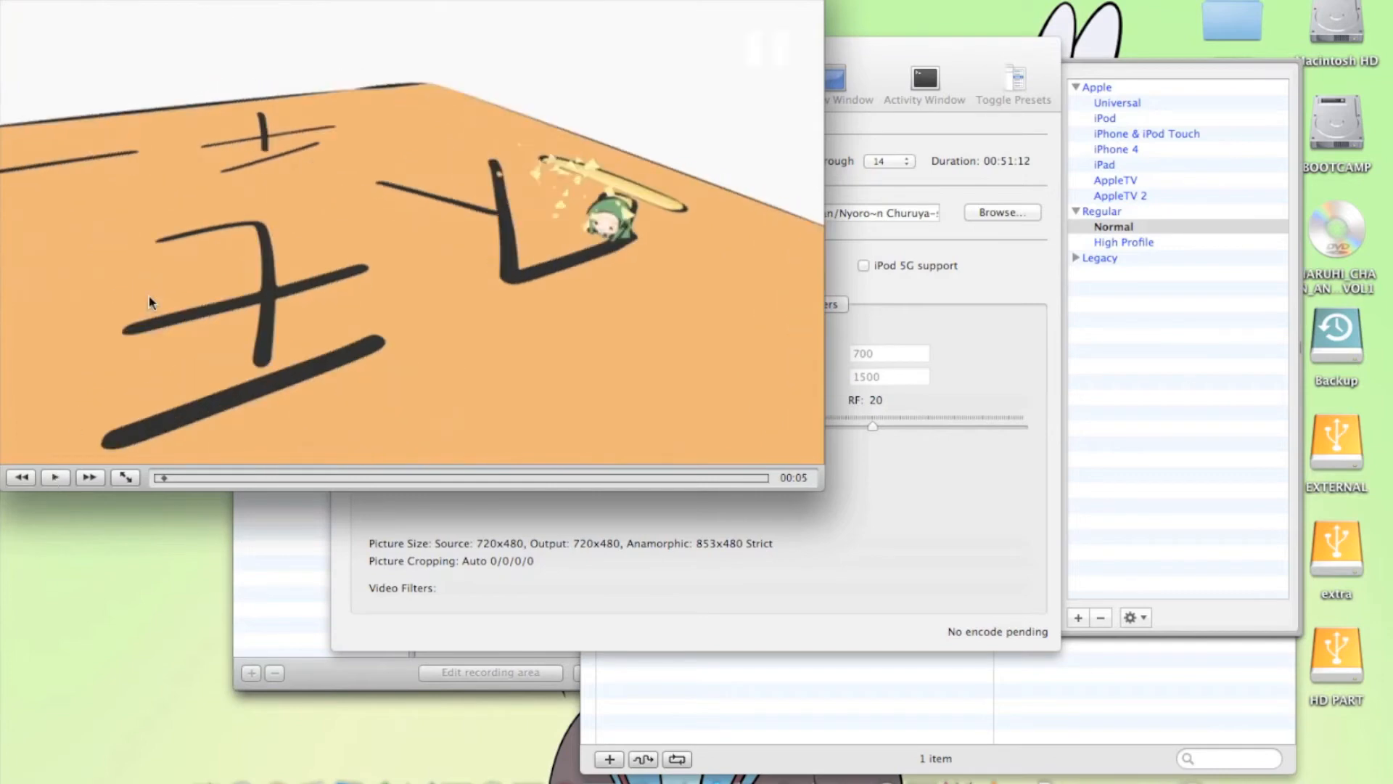
Examine which title, chapter, subtitle track and audio track VLC is using for the paused episode
left_click(147, 0)
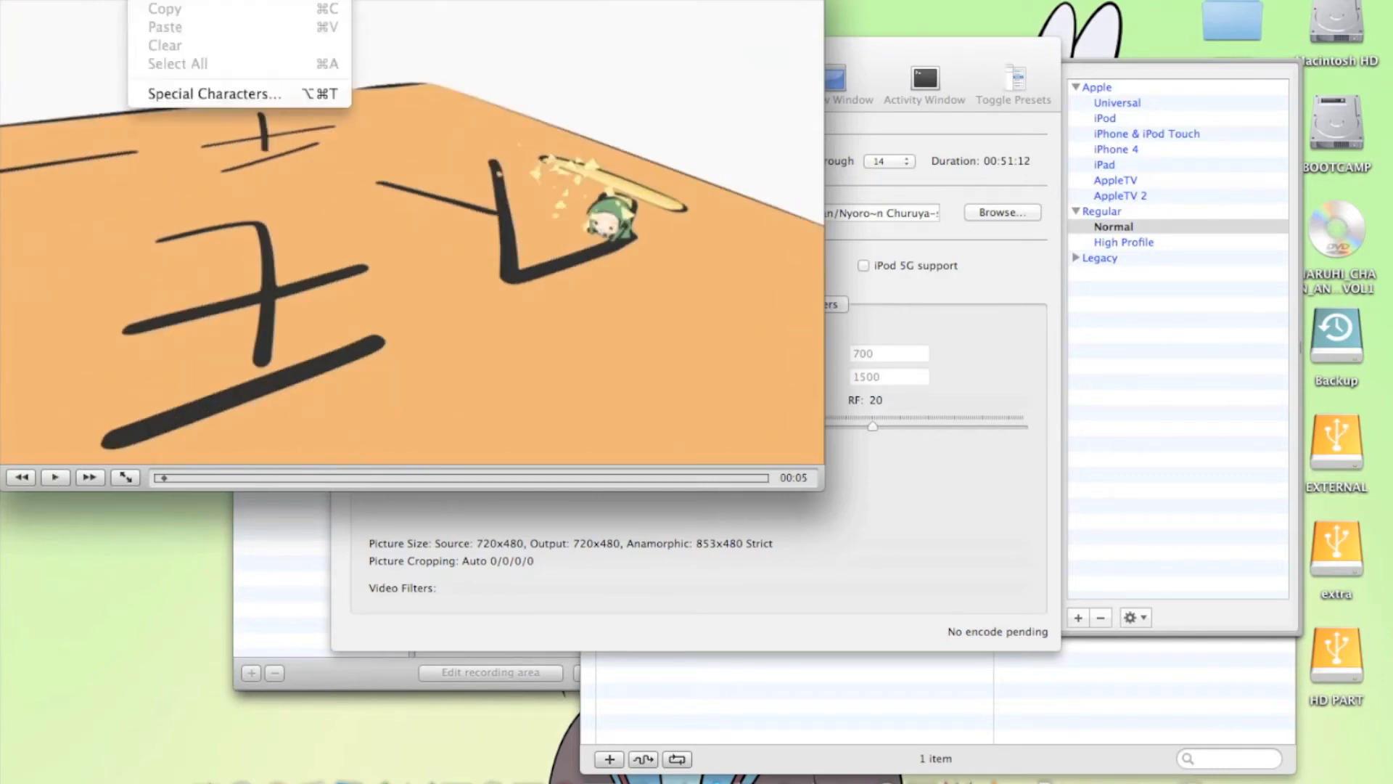
mouse_move(202, 0)
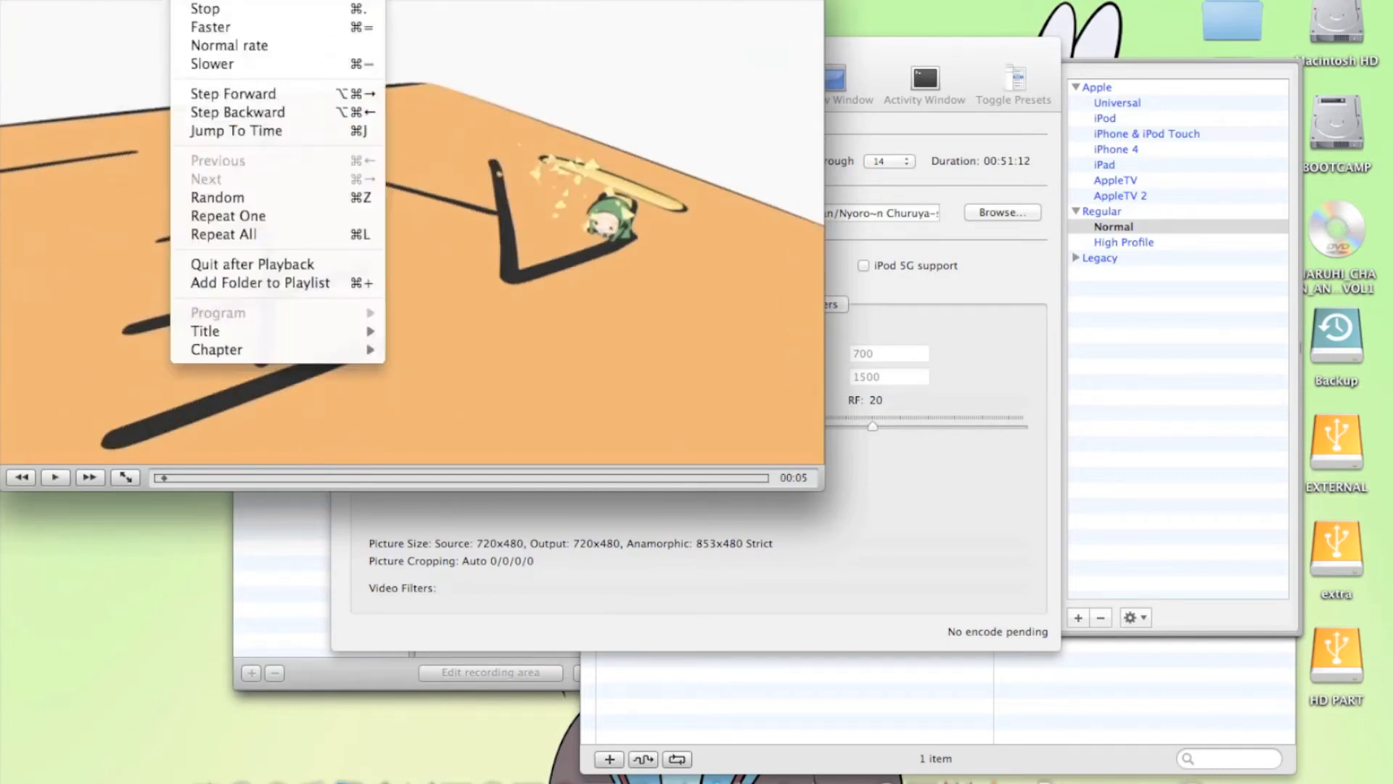
mouse_move(246, 335)
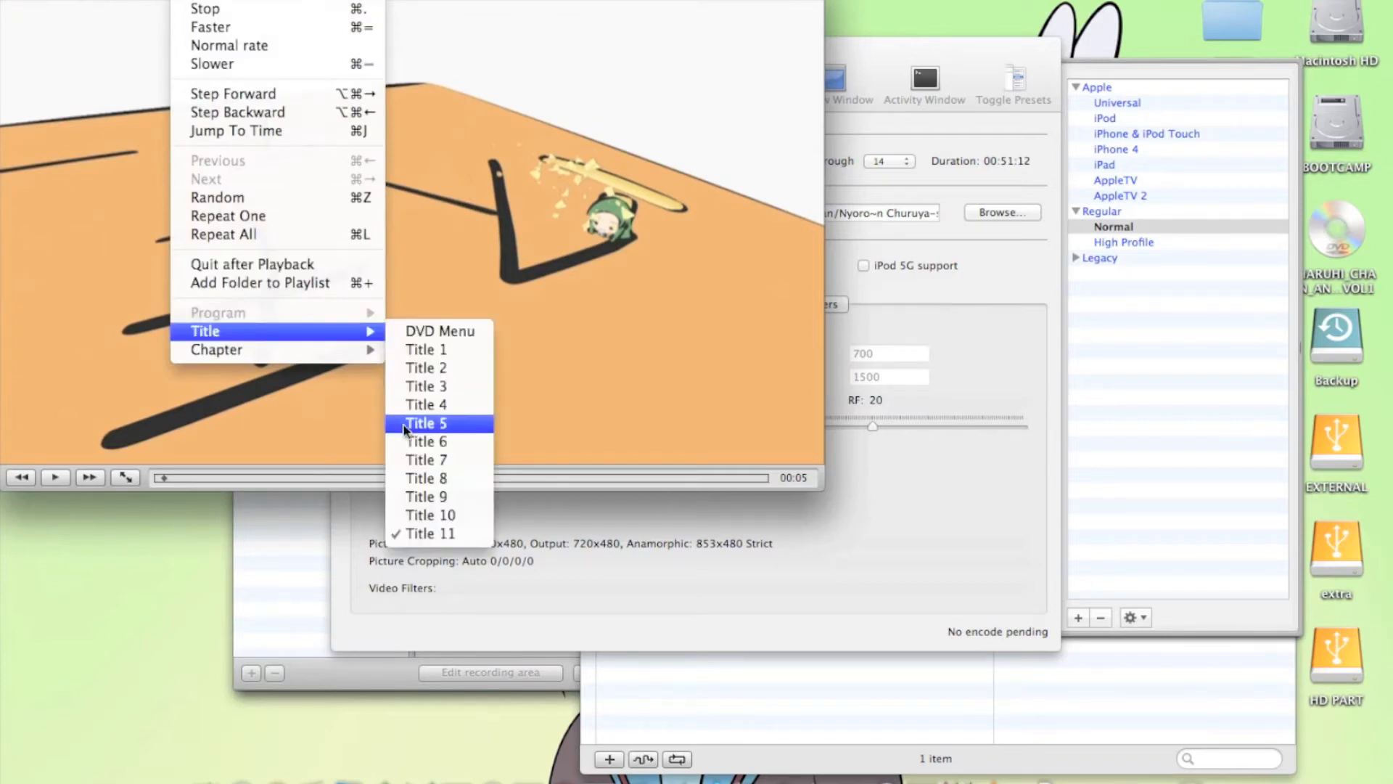
mouse_move(353, 349)
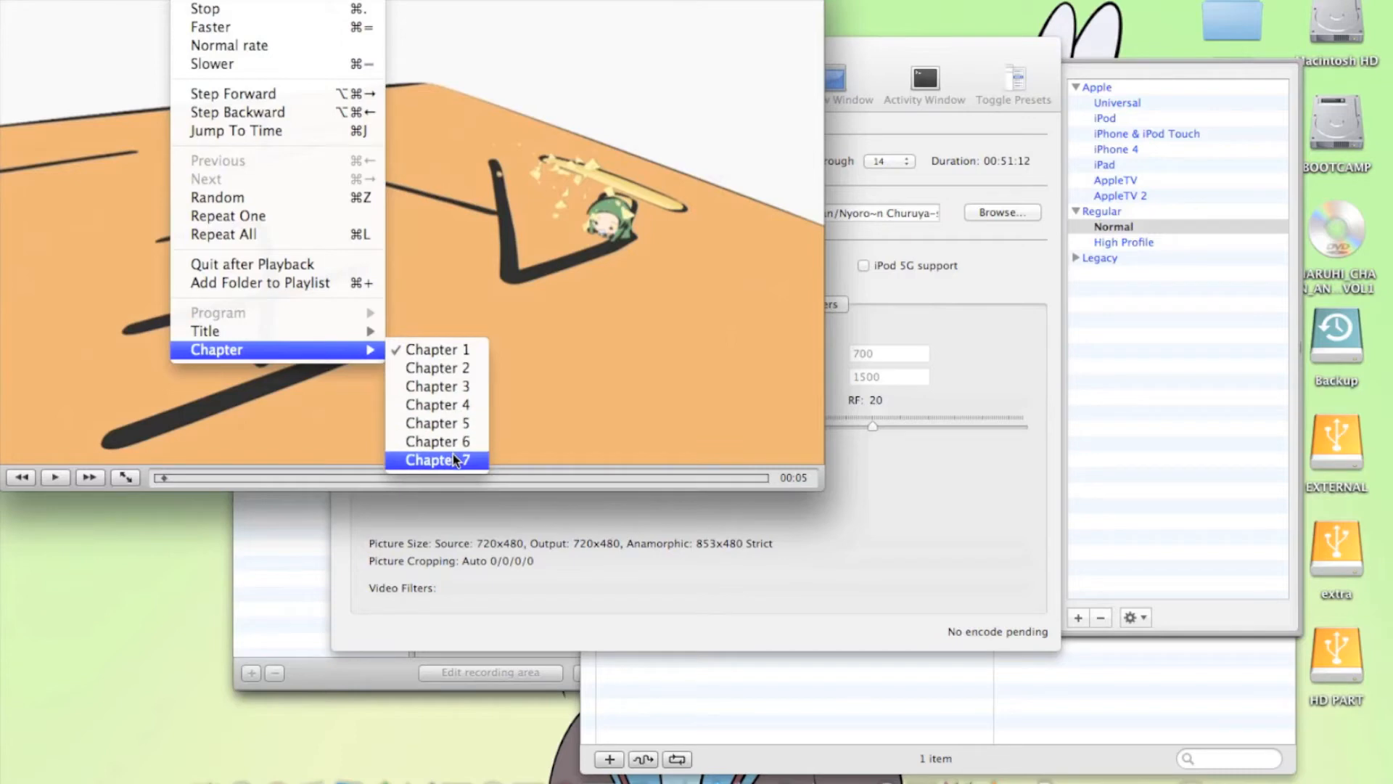
mouse_move(327, 0)
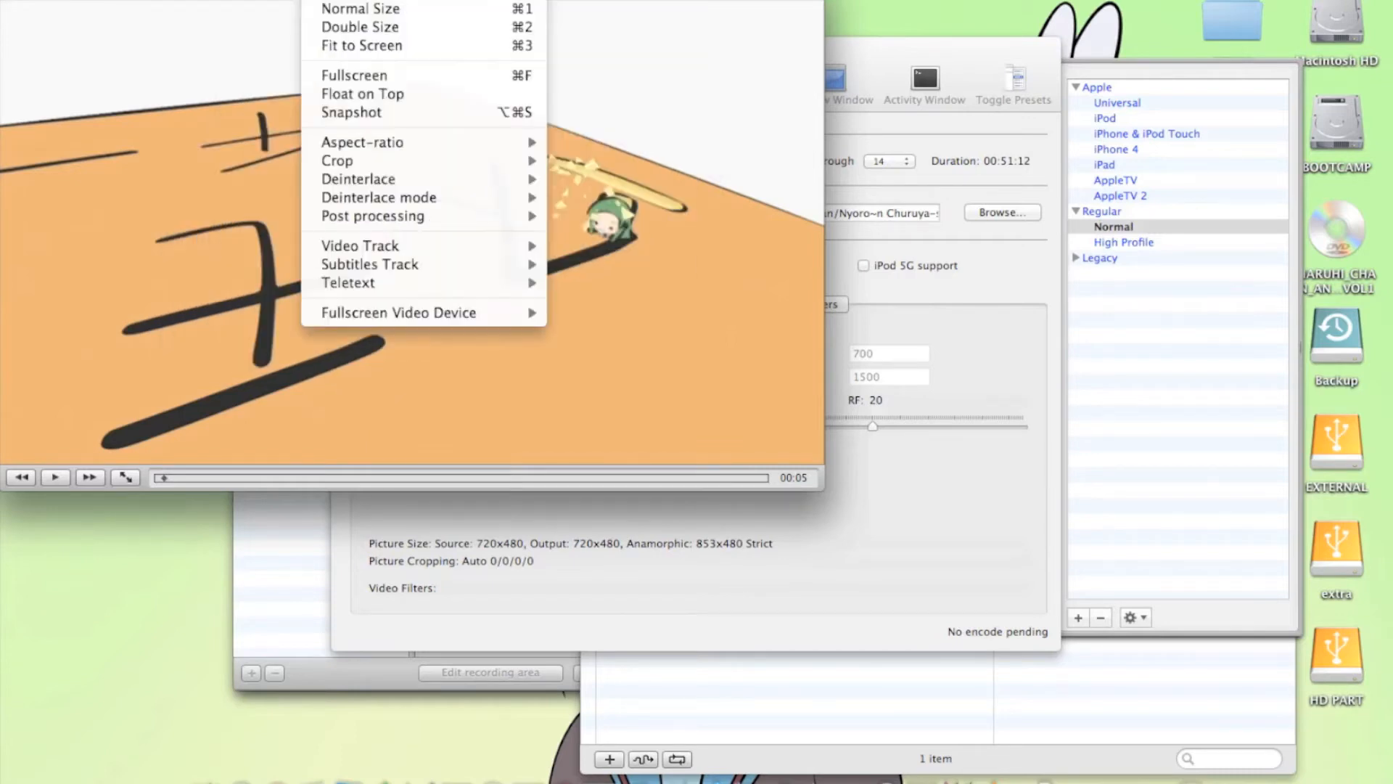
mouse_move(378, 272)
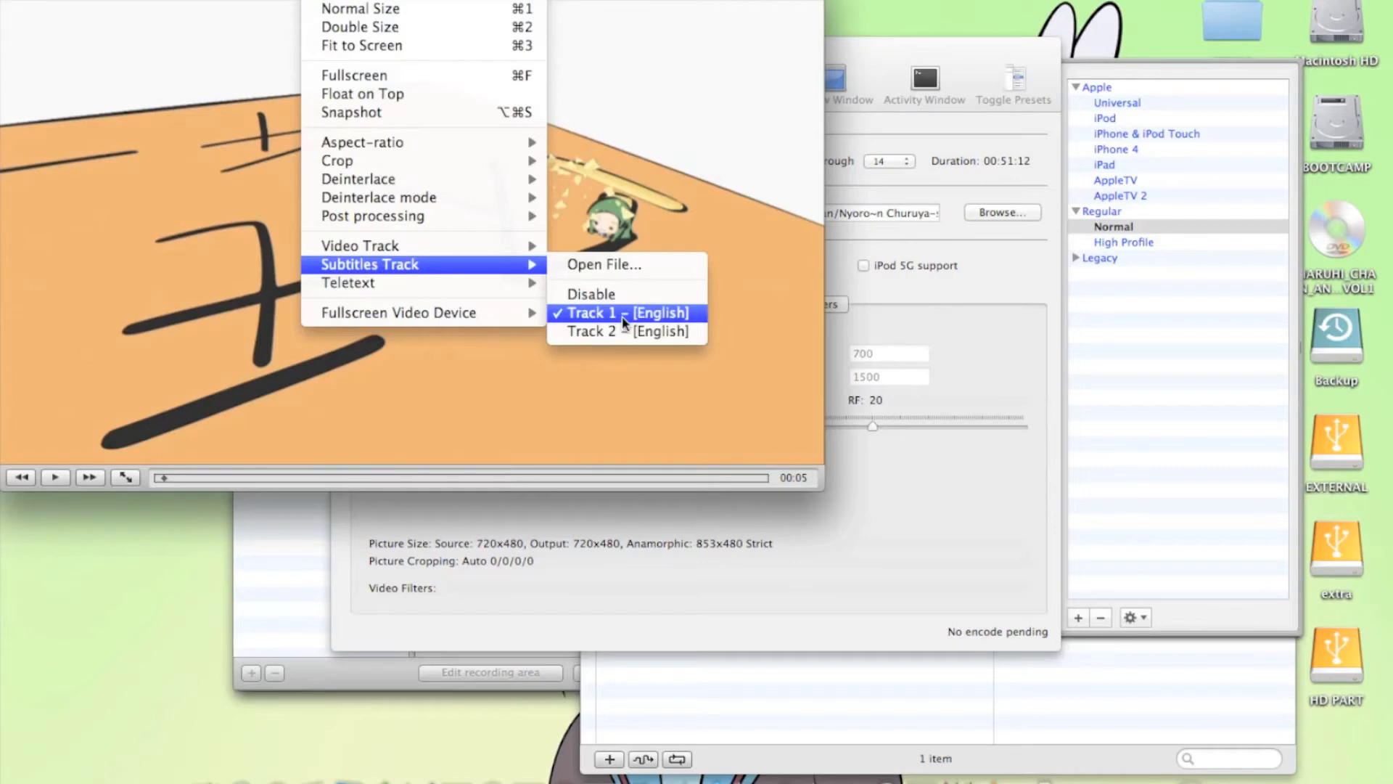
mouse_move(490, 288)
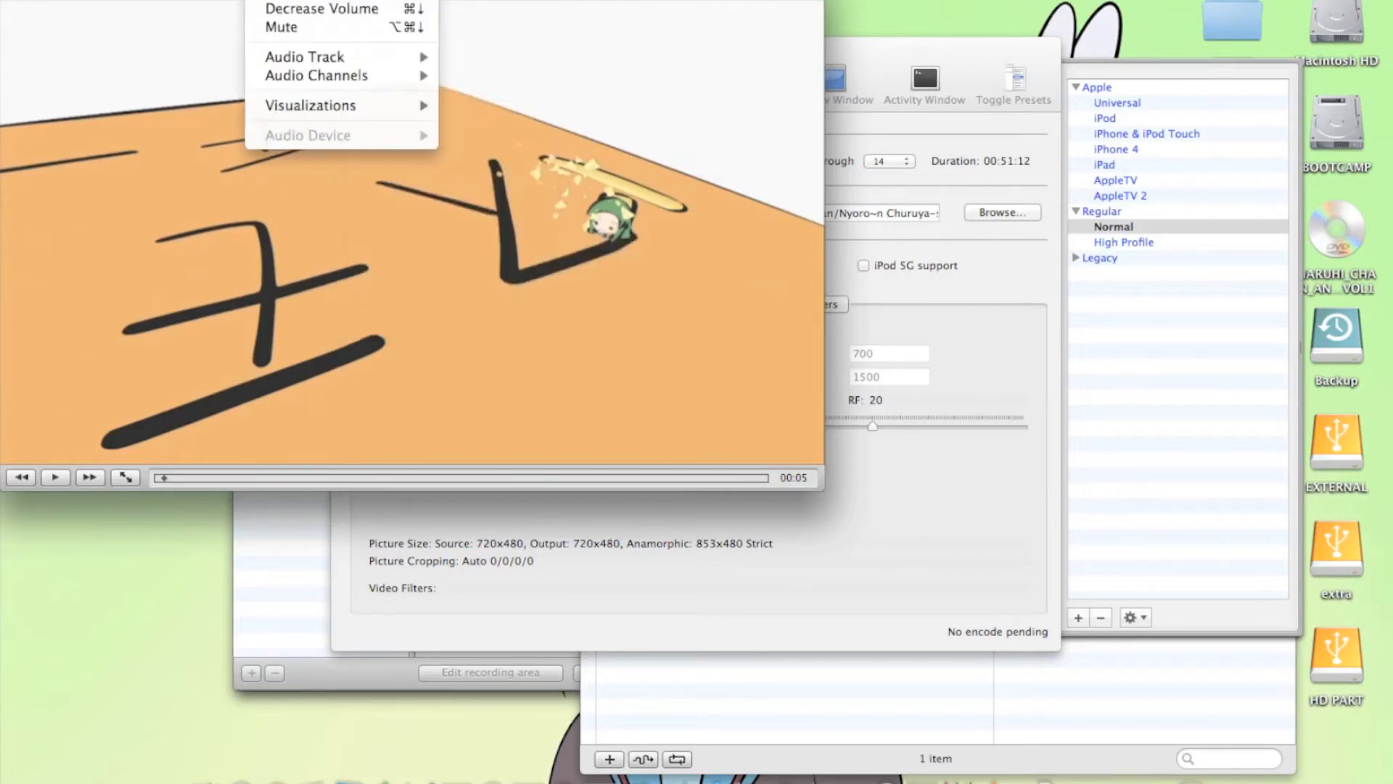
mouse_move(309, 58)
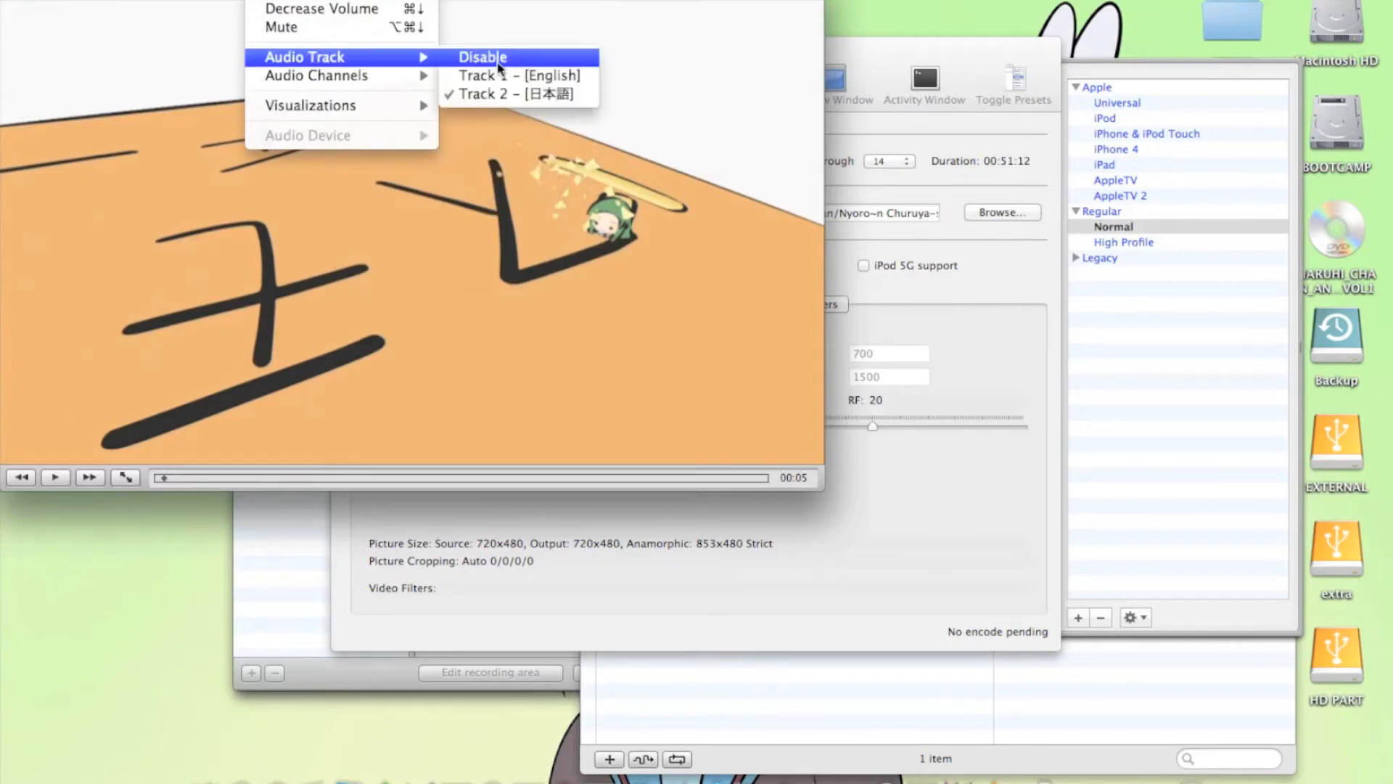
Switch to HandBrake and select title 11 (00h11m22s) as the title to encode
left_click(992, 352)
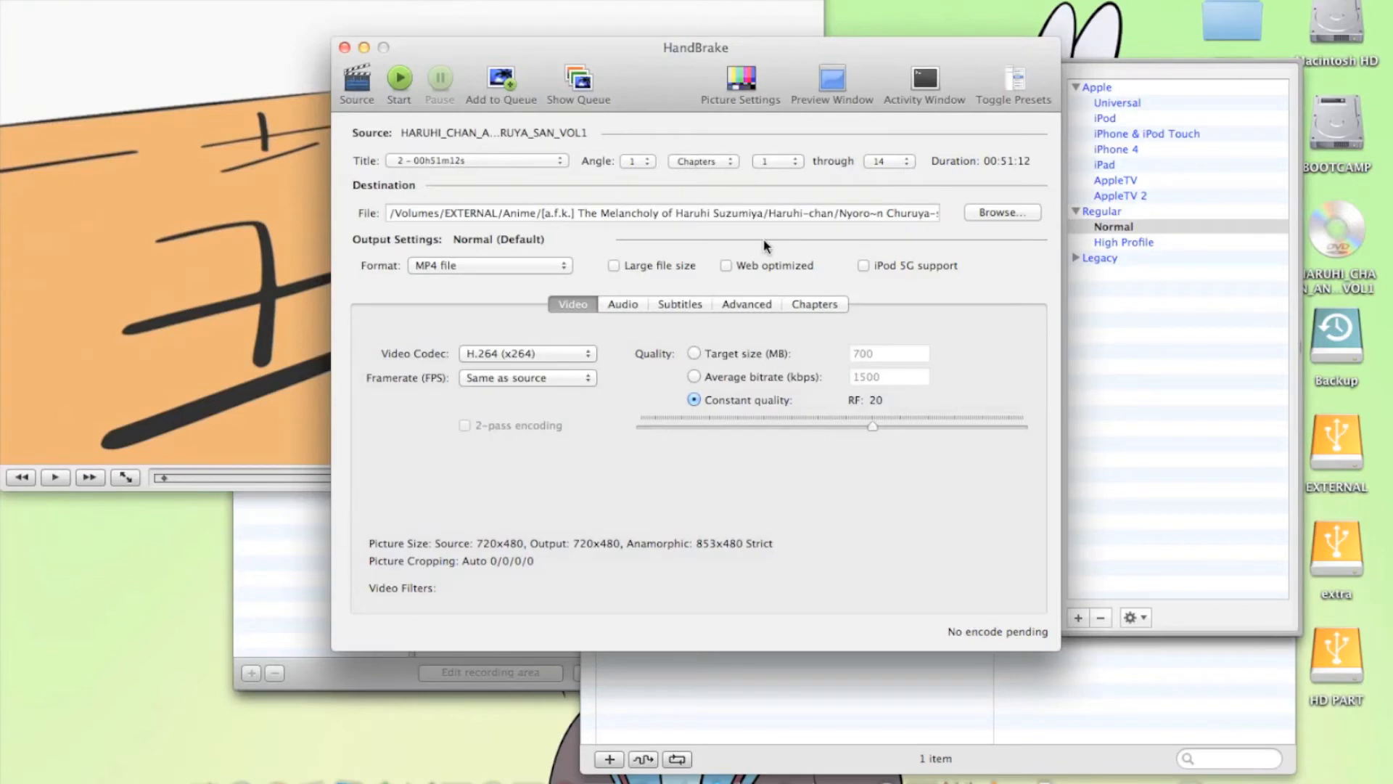
left_click(516, 162)
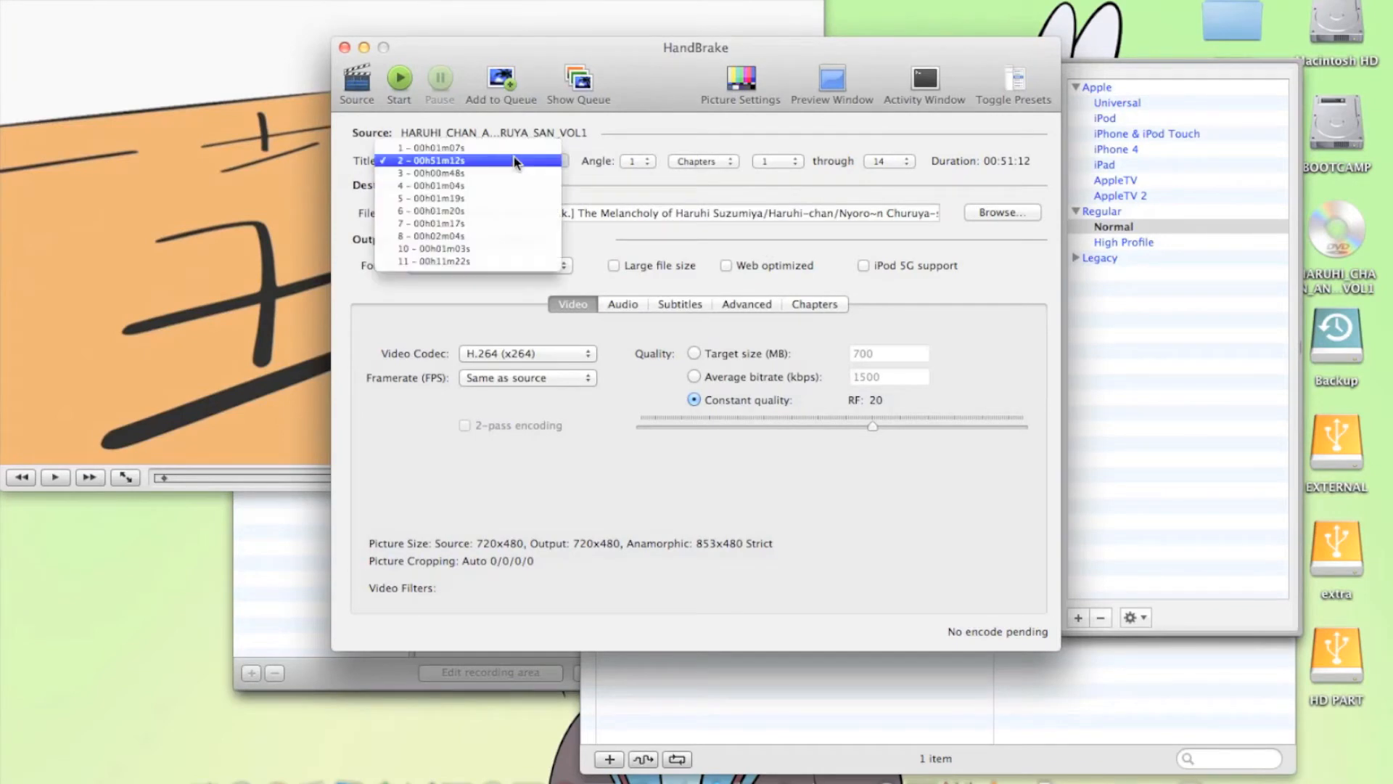
left_click(465, 261)
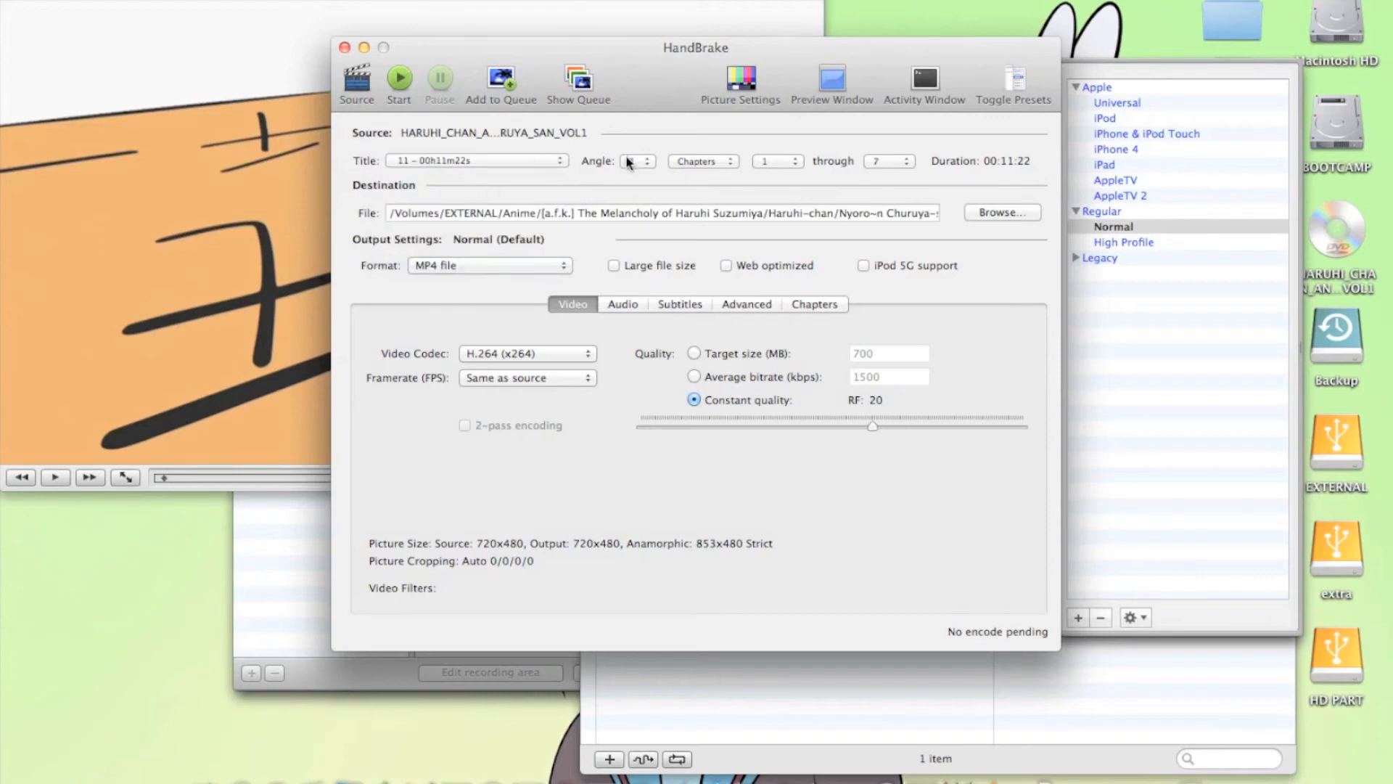
Limit the encode to chapter 1 by setting the chapter range to 1 through 1
left_click(894, 161)
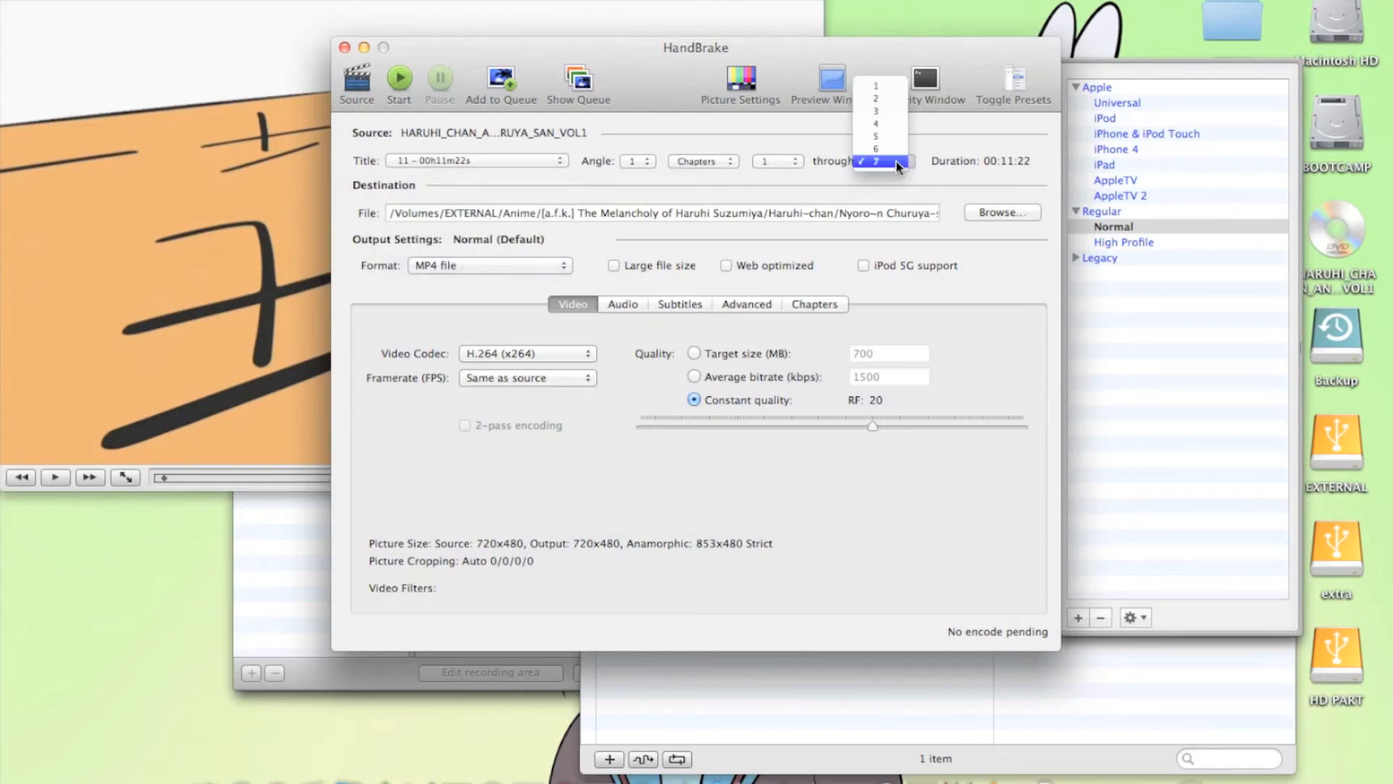
left_click(875, 85)
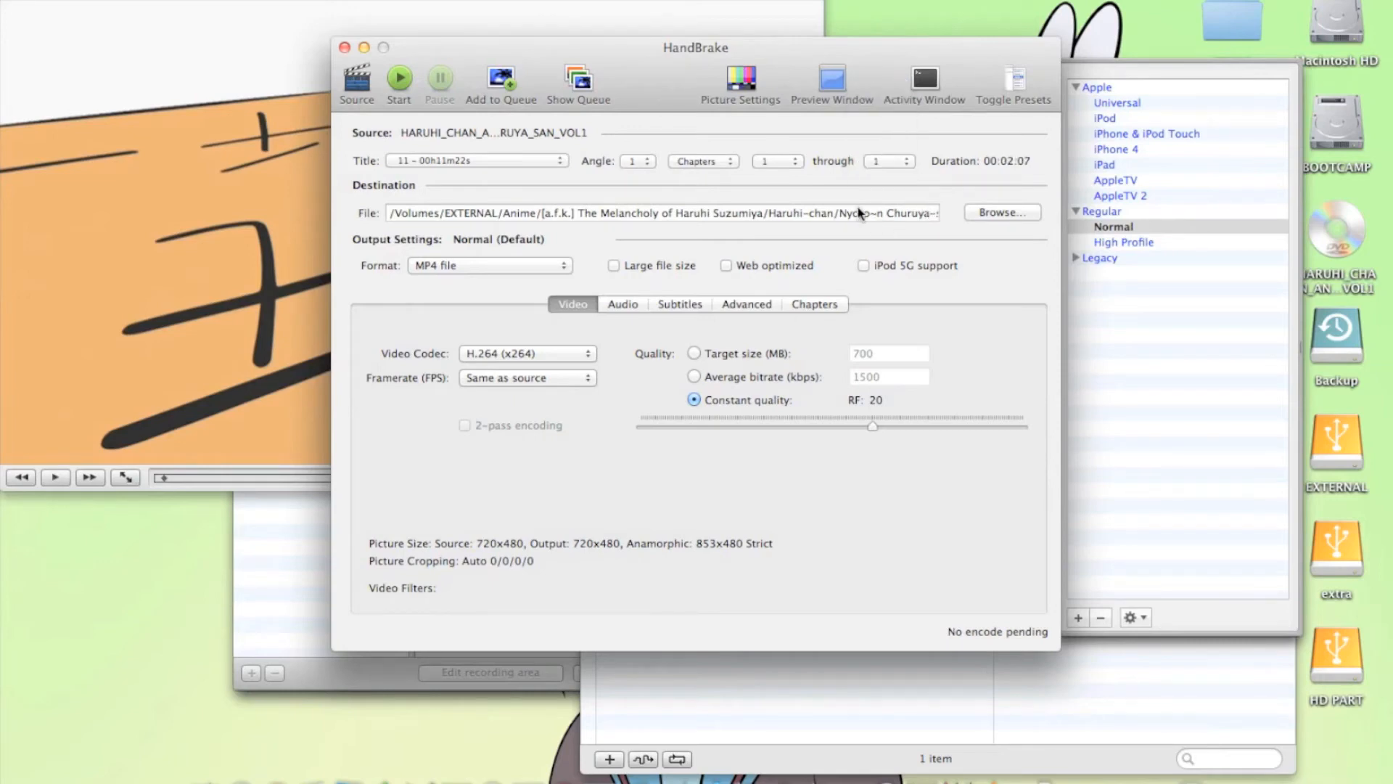
left_click_drag(841, 221, 926, 216)
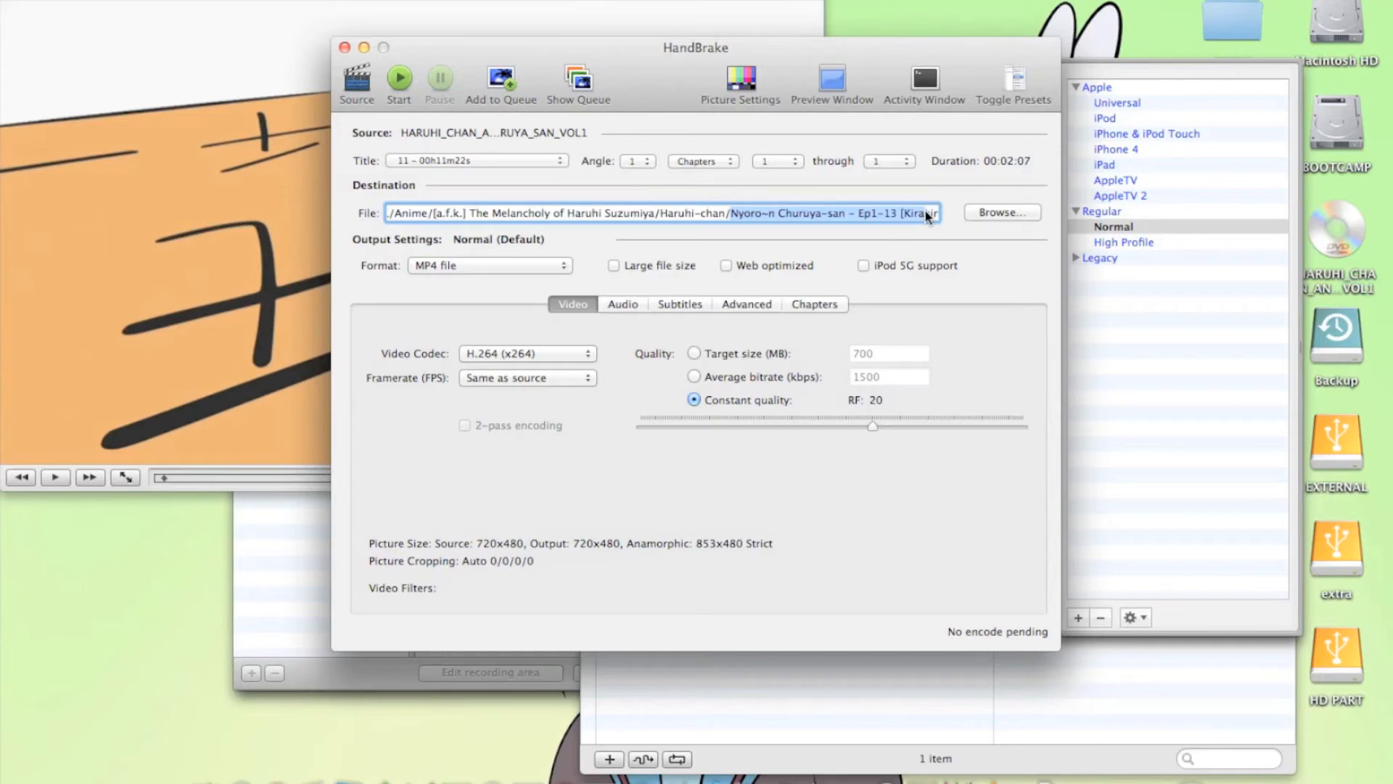
left_click(926, 214)
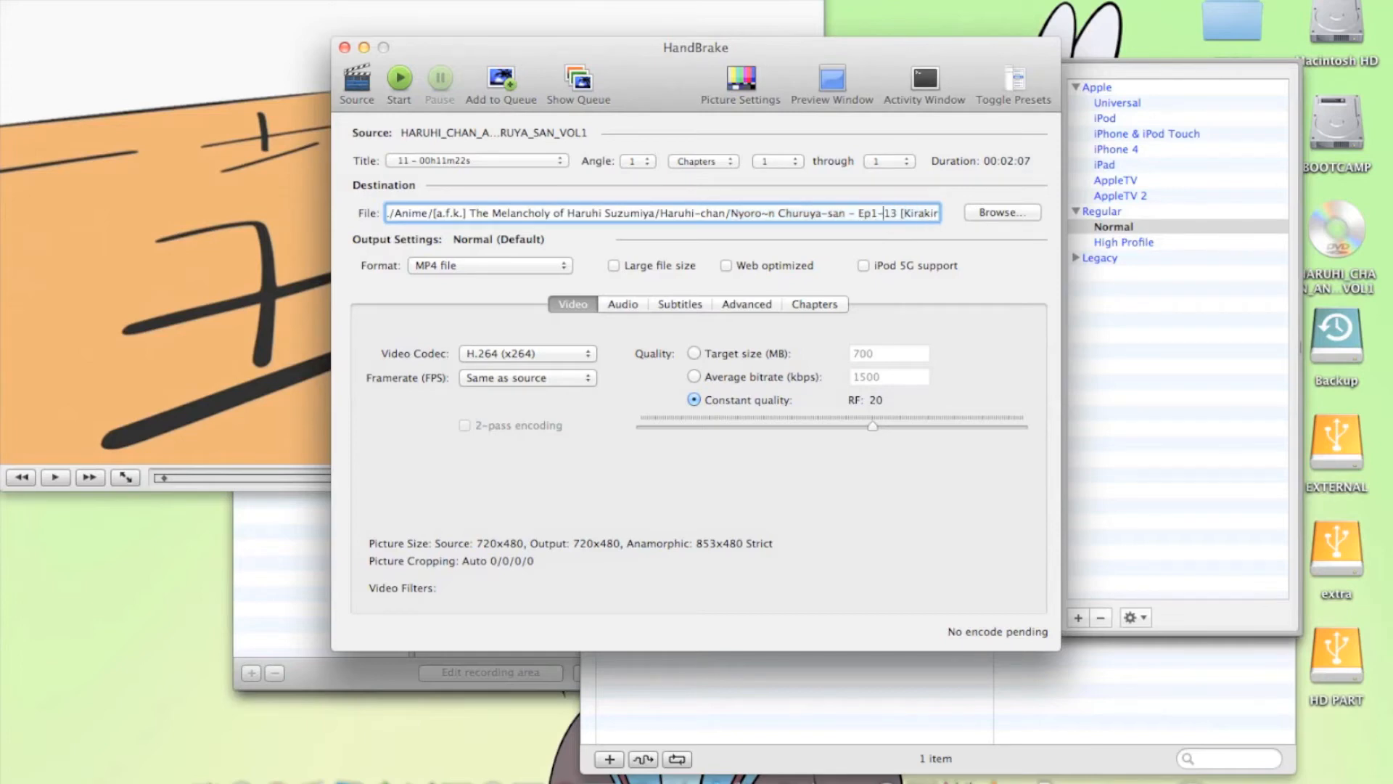
key("Down")
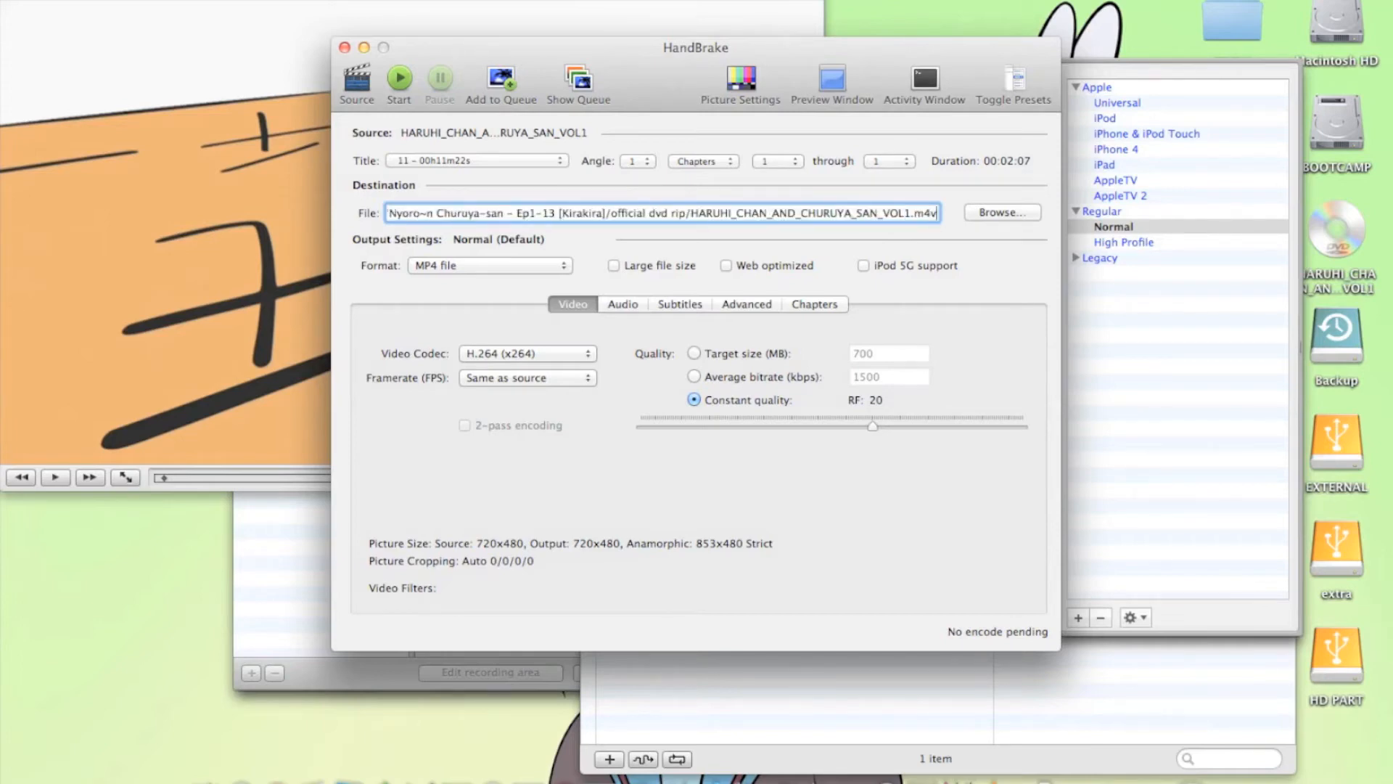
key("Left")
key("Left")
key("Left")
key("Left")
Compare the iPhone 4 and iPhone & iPod Touch presets, and apply the iPad preset to the encode
left_click(1138, 146)
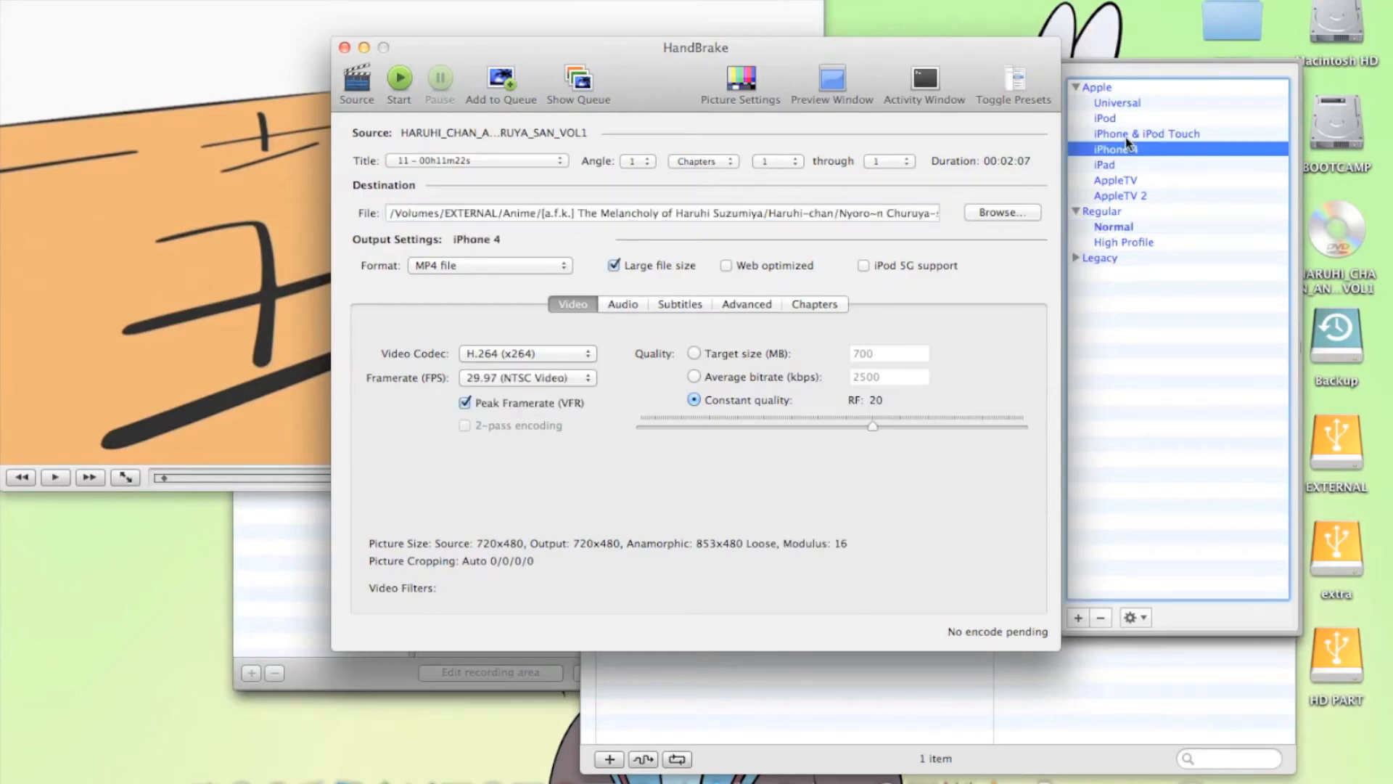
left_click(1122, 134)
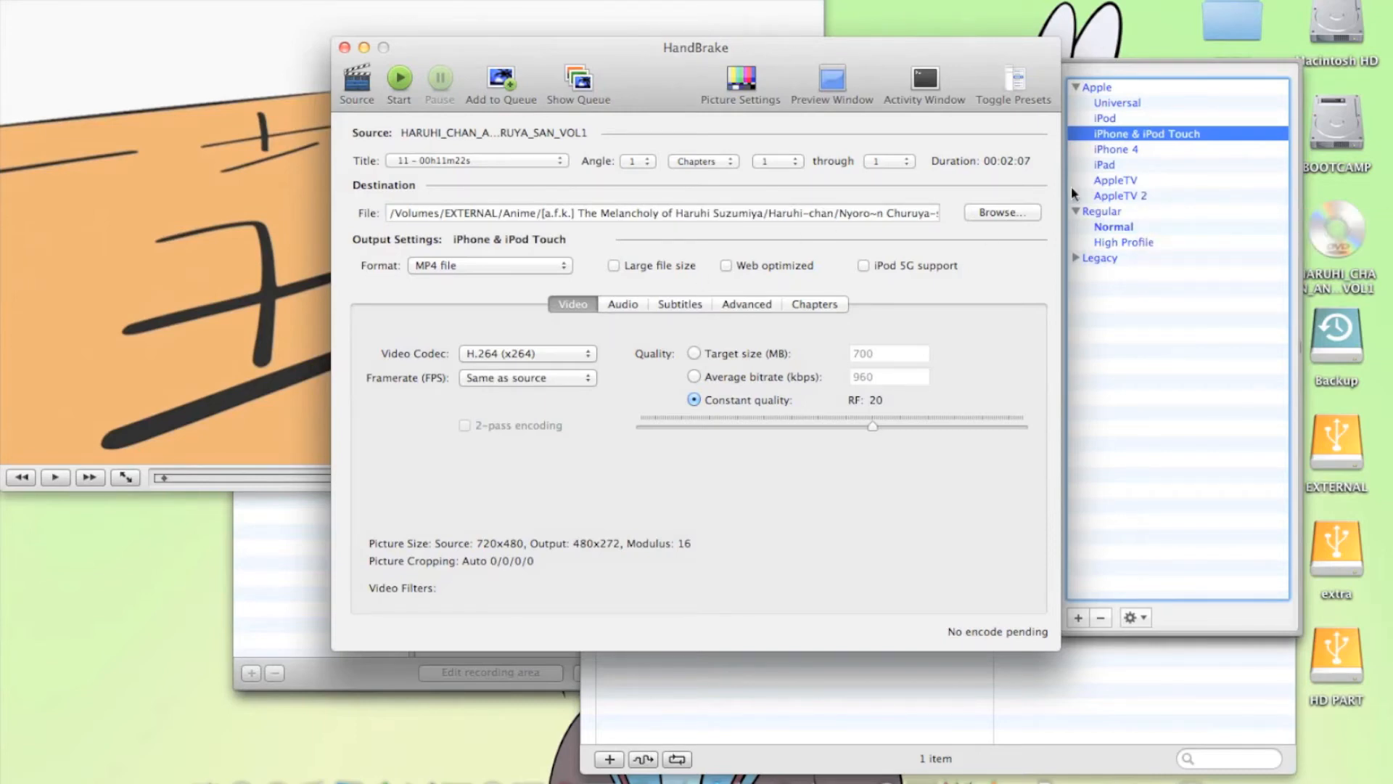
left_click(1112, 165)
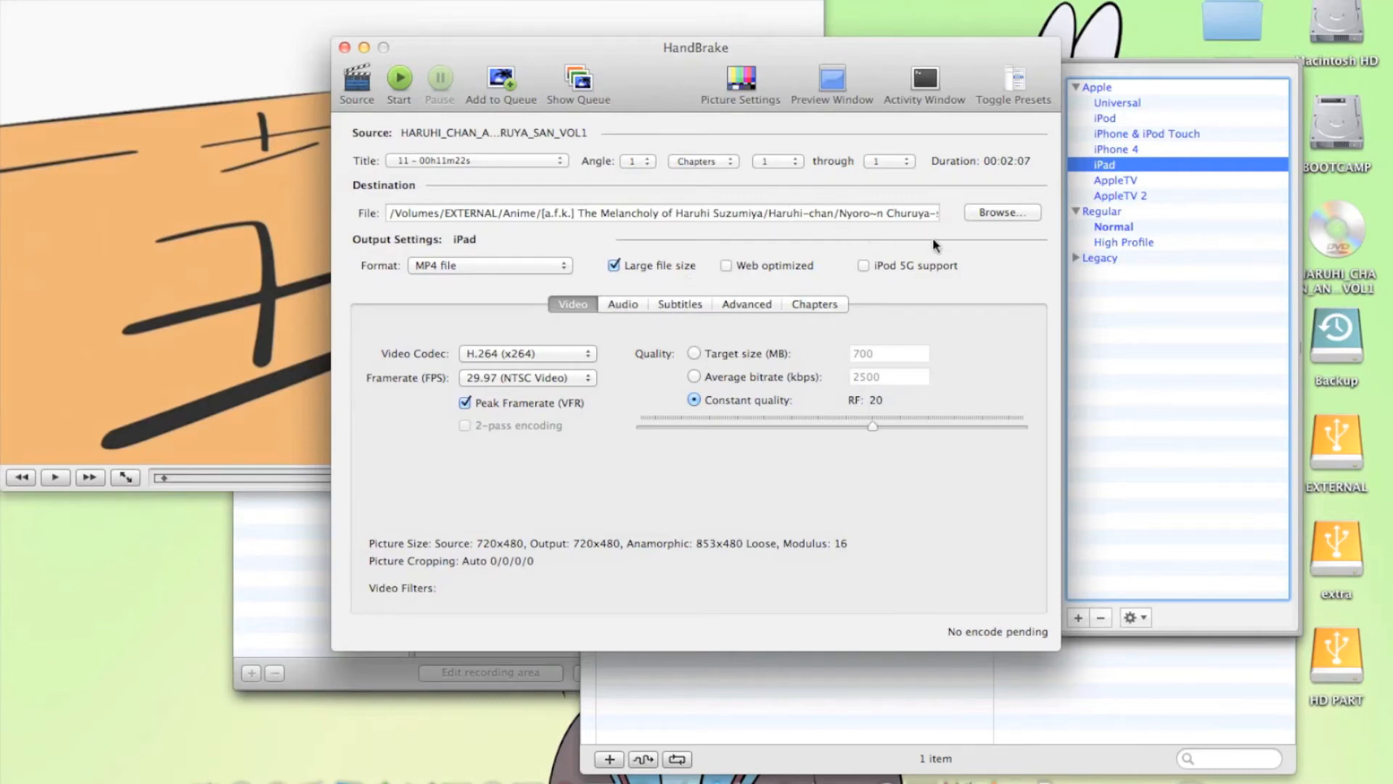
Rename the destination file to Episode 01.m4v, keeping it in the "official dvd rip" folder
left_click(904, 213)
key("Right")
key("Right")
key("Right")
key("Right")
key("Right")
key("Right")
key("Right")
key("Right")
key("Right")
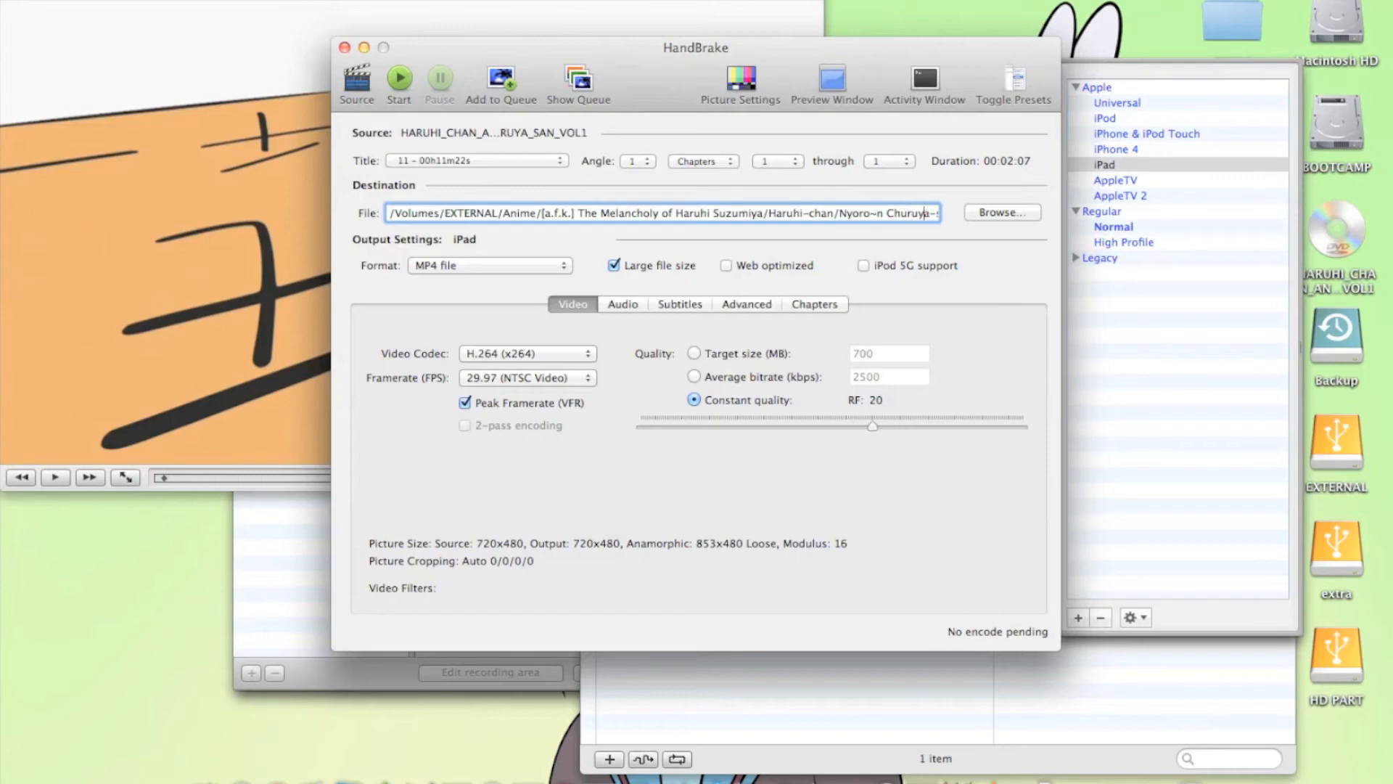
key("Right")
key("Right")
key("Right")
key("Right")
key("Right")
key("Right")
key("Right")
key("Right")
key("Right")
key("Right")
key("Right")
key("Right")
key("Right")
key("Right")
key("Right")
key("Right")
key("Right")
key("Right")
key("Right")
key("Right")
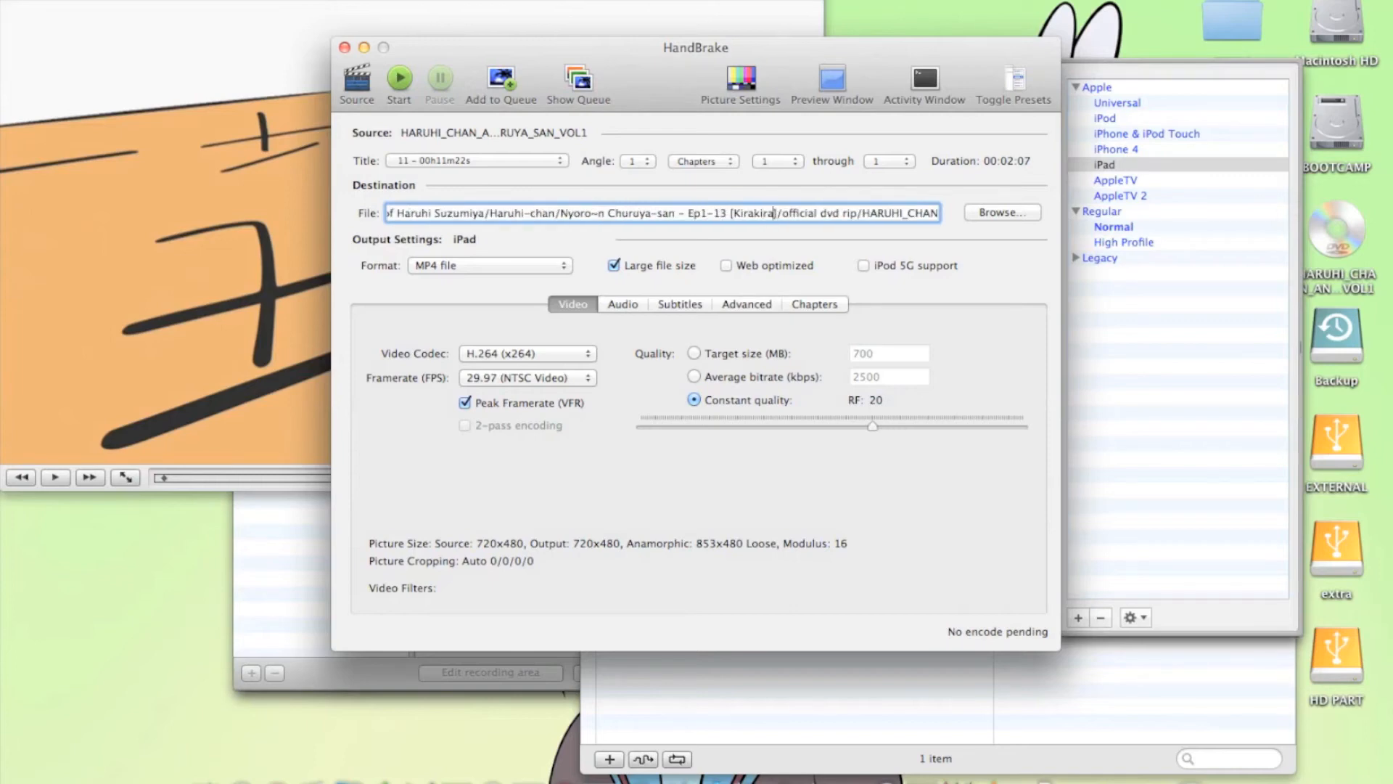
key("Right")
key("Right")
key("Right")
key("Right")
key("Right")
key("Right")
key("Right")
key("Right")
key("Right")
key("Right")
key("Right")
key("Right")
key("Right")
key("Right")
key("Right")
key("Right")
key("Right")
key("Right")
key("Right")
key("Right")
key("Right")
key("Right")
key("Right")
key("Right")
key("Right")
key("Right")
key("Right")
key("Right")
key("Right")
key("Right")
key("Right")
key("Right")
key("Right")
key("Right")
key("Right")
key("Right")
key("Right")
key("Right")
key("Right")
key("Right")
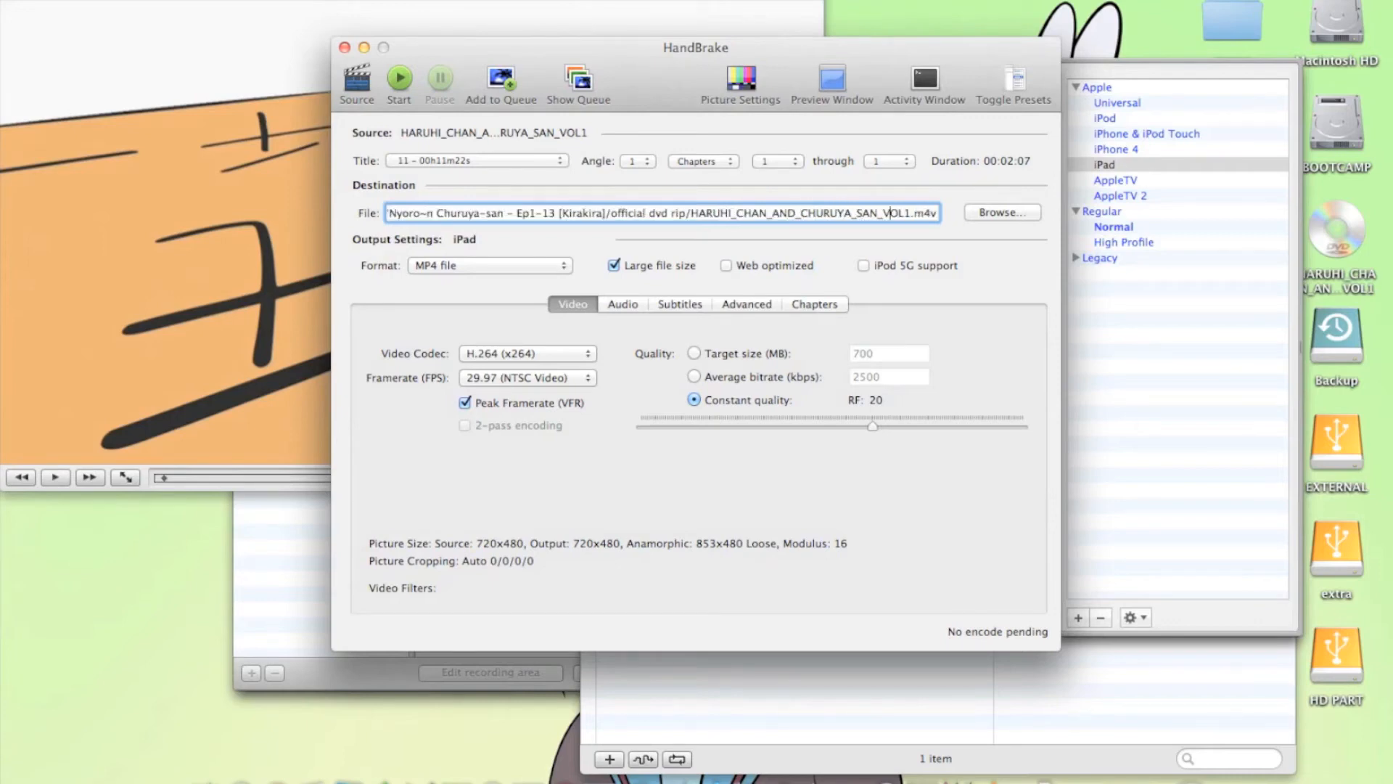
key("Right")
key("BackSpace")
key("BackSpace")
key("BackSpace")
key("BackSpace")
key("BackSpace")
key("BackSpace")
key("BackSpace")
key("BackSpace")
key("BackSpace")
key("BackSpace")
key("BackSpace")
key("BackSpace")
key("BackSpace")
key("BackSpace")
key("BackSpace")
key("BackSpace")
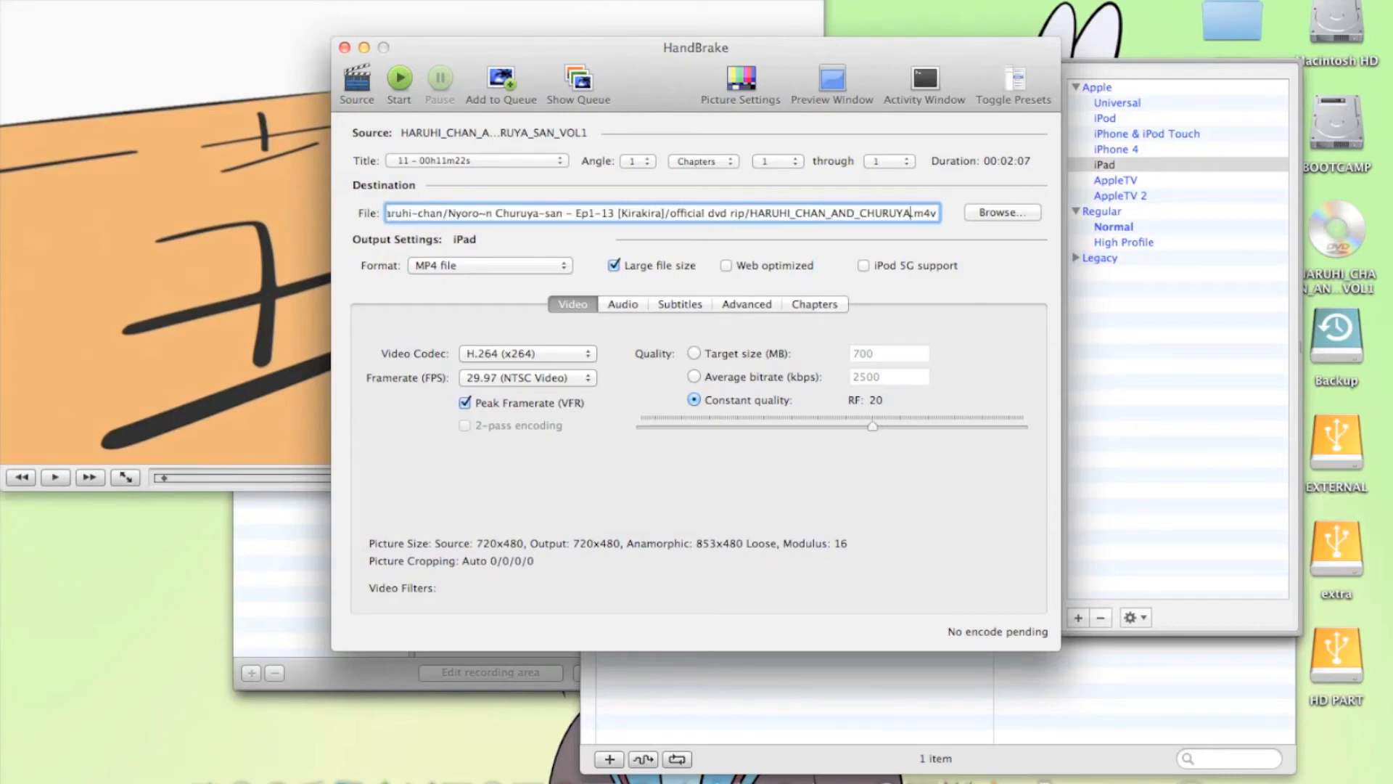
key("BackSpace")
key("BackSpace")
key("BackSpace")
key("BackSpace")
key("BackSpace")
key("BackSpace")
key("BackSpace")
key("BackSpace")
key("BackSpace")
key("BackSpace")
key("BackSpace")
key("BackSpace")
key("BackSpace")
key("BackSpace")
key("BackSpace")
key("BackSpace")
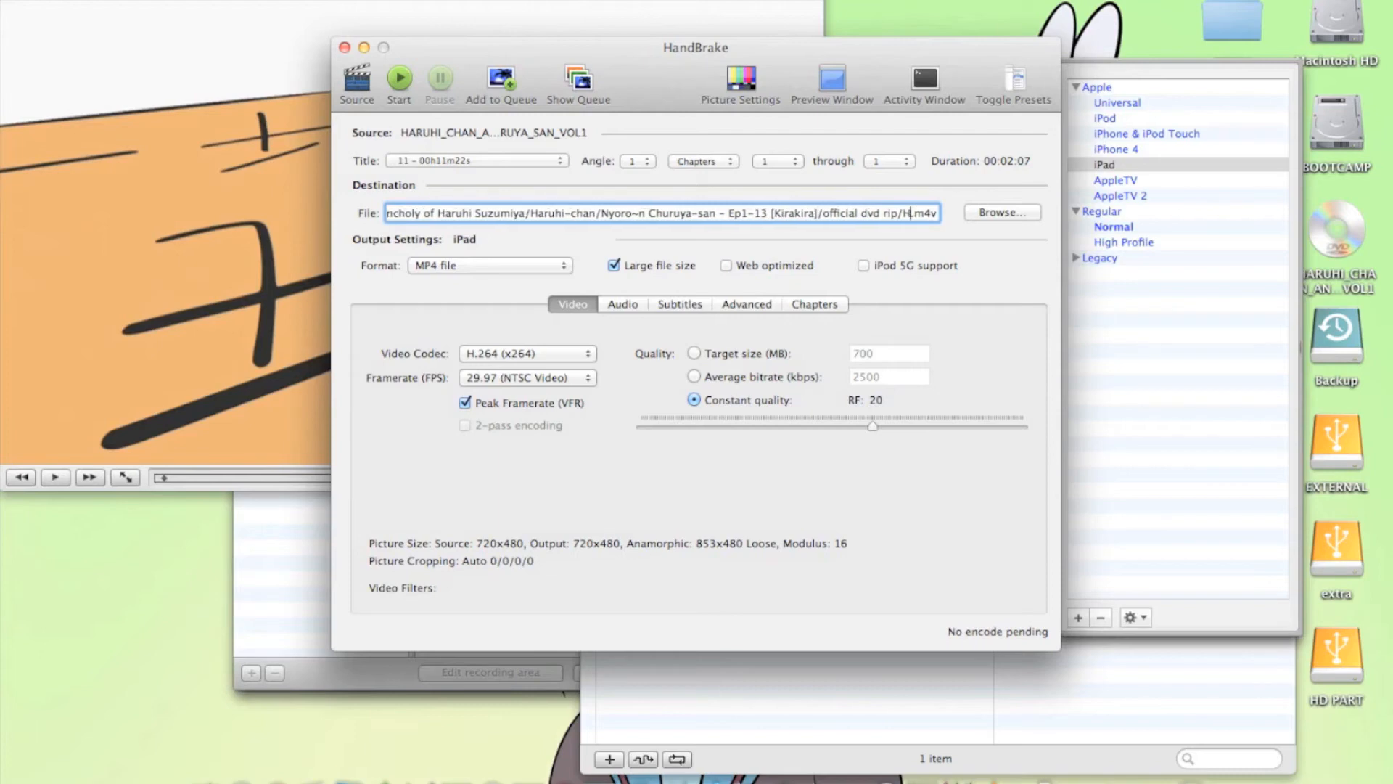
type("Episode 01")
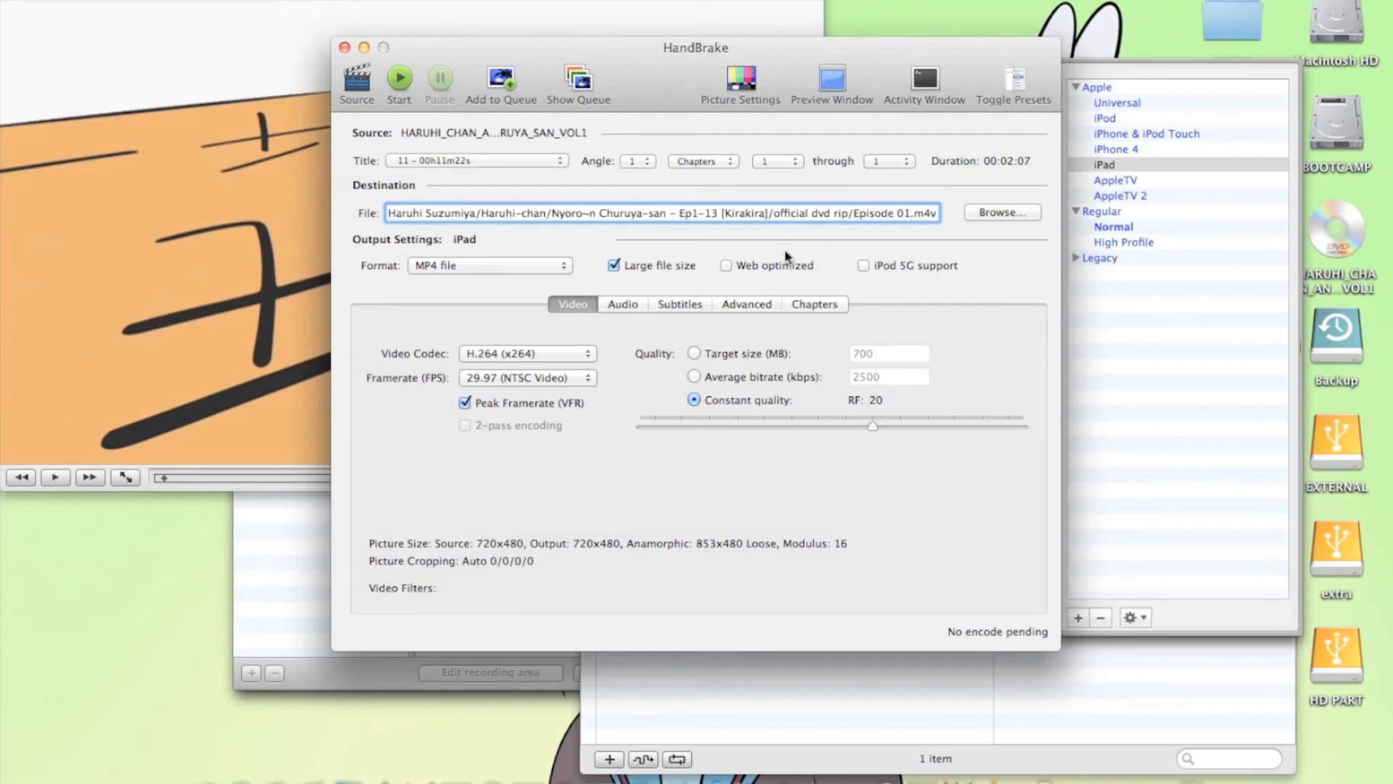
Set the first audio track to 1: Japanese (AC3) (2.0 ch)
left_click(617, 311)
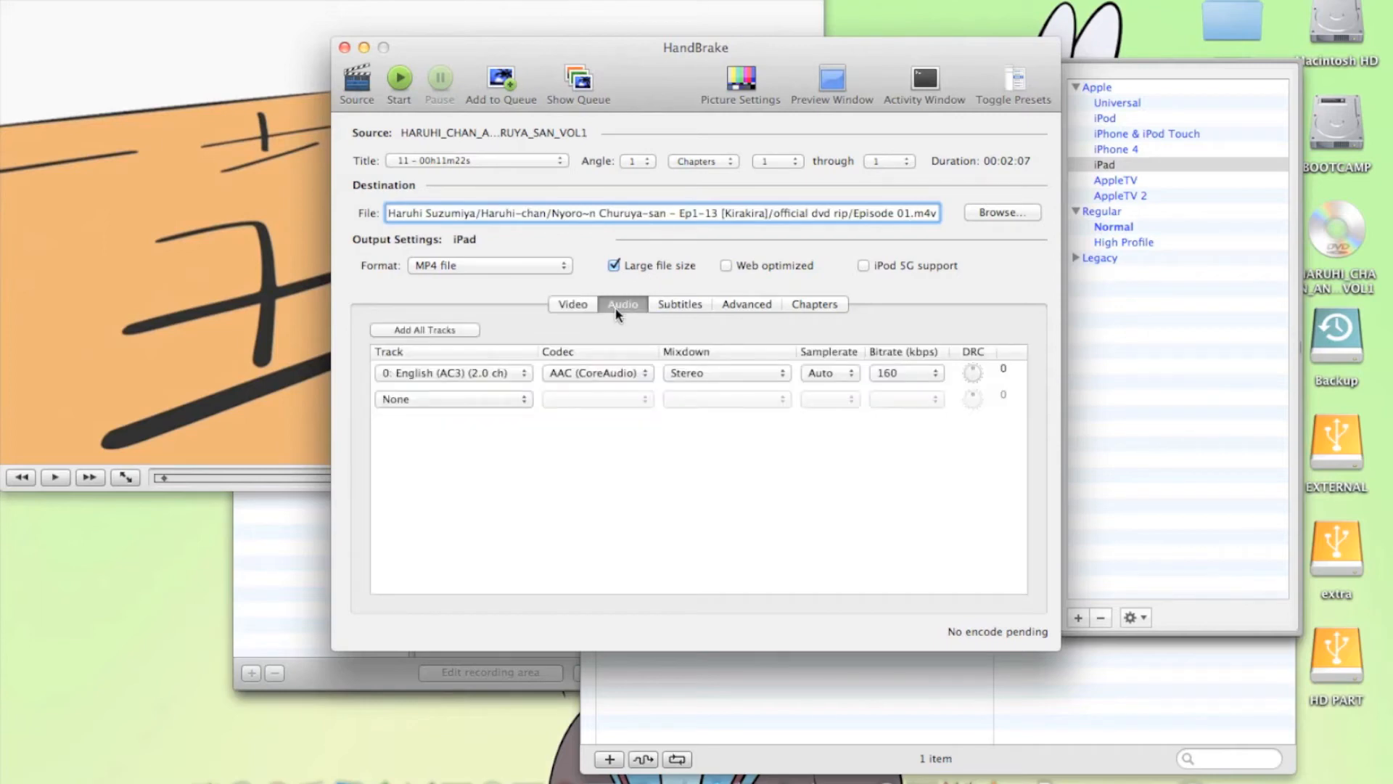
left_click(491, 379)
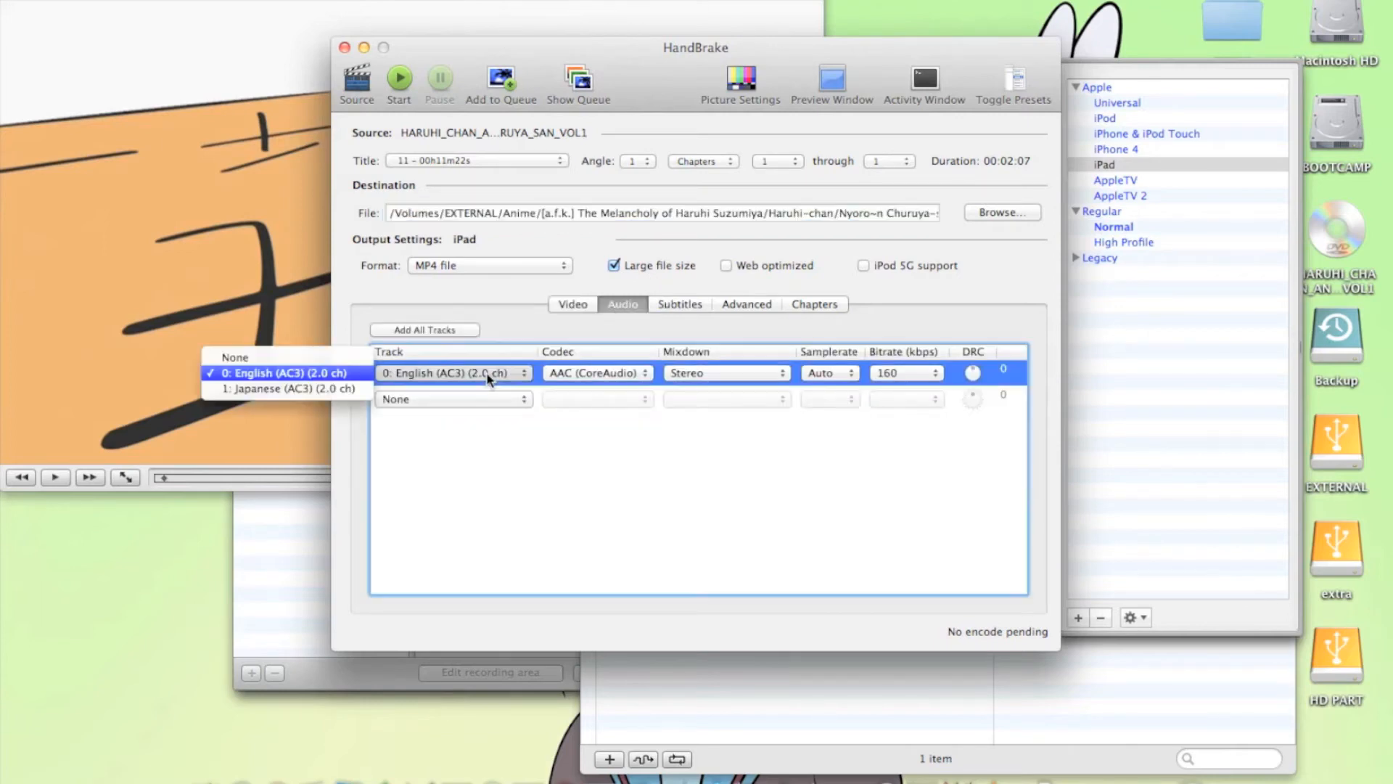
left_click(308, 390)
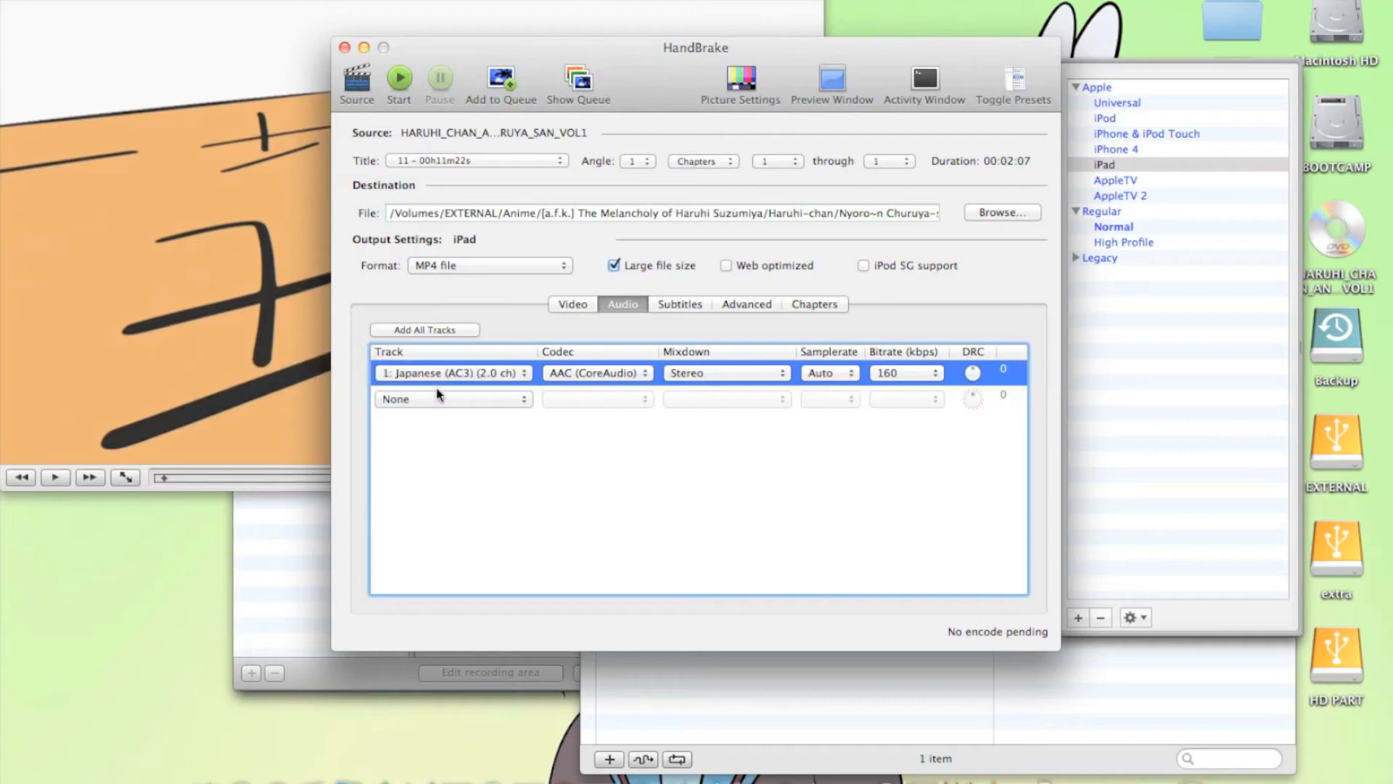
Add the subtitle track 0 - English - (Bitmap) (VOBSUB) as burned-in subtitles
left_click(679, 308)
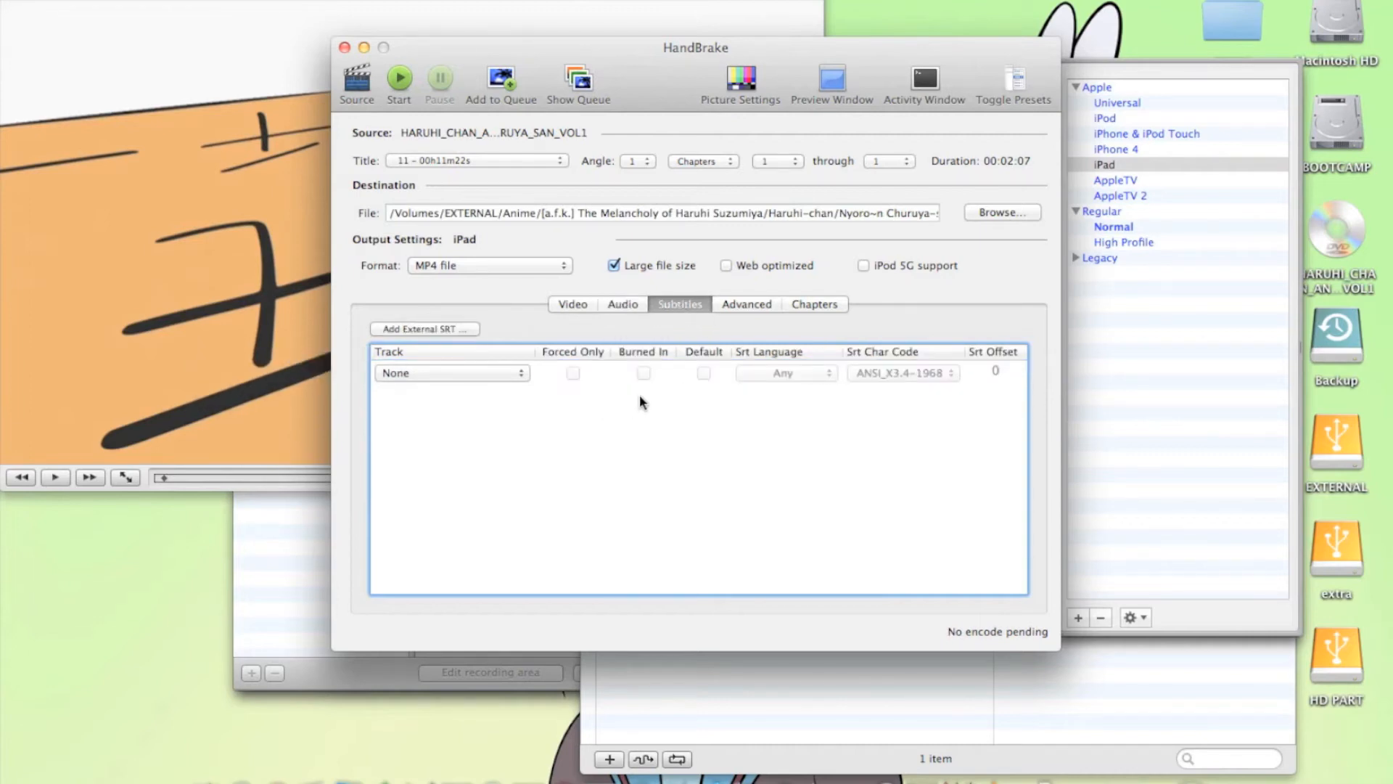
left_click(524, 372)
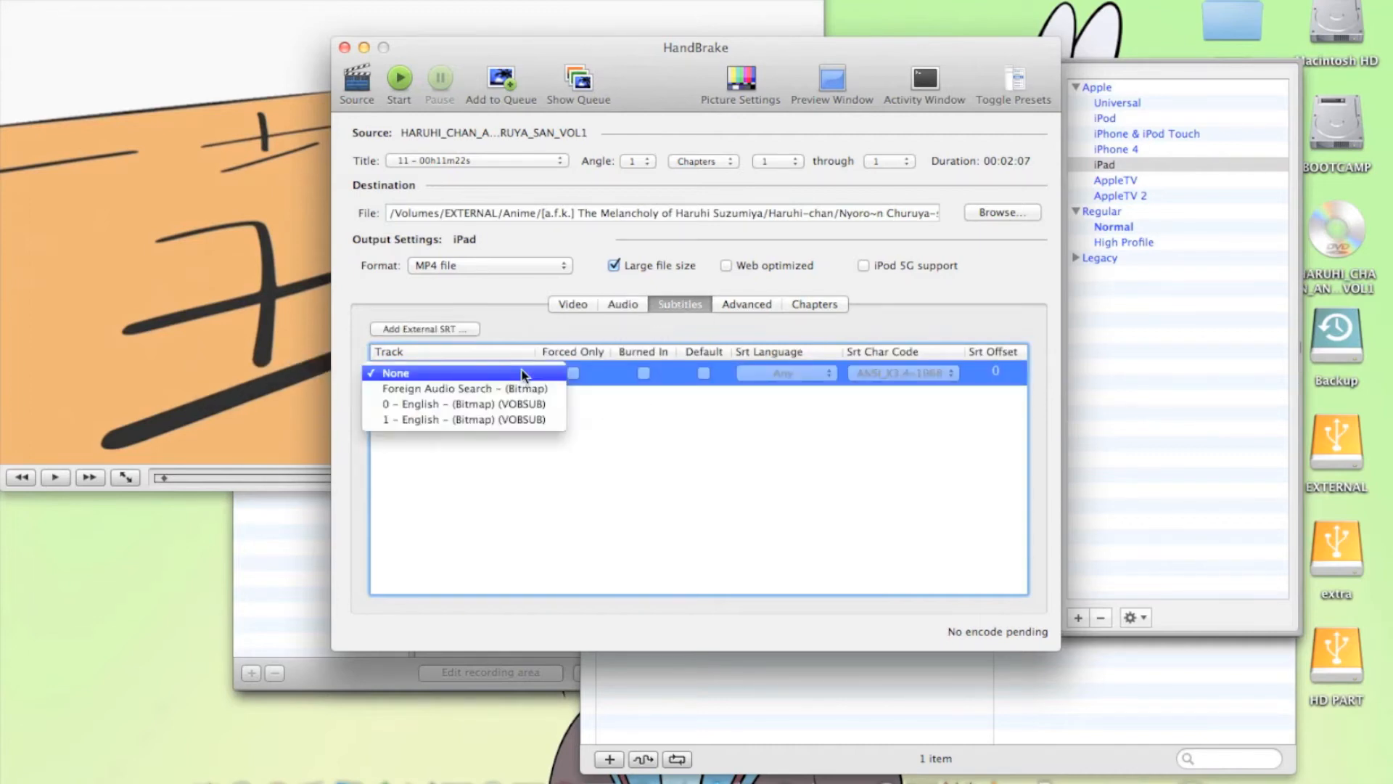
left_click(491, 404)
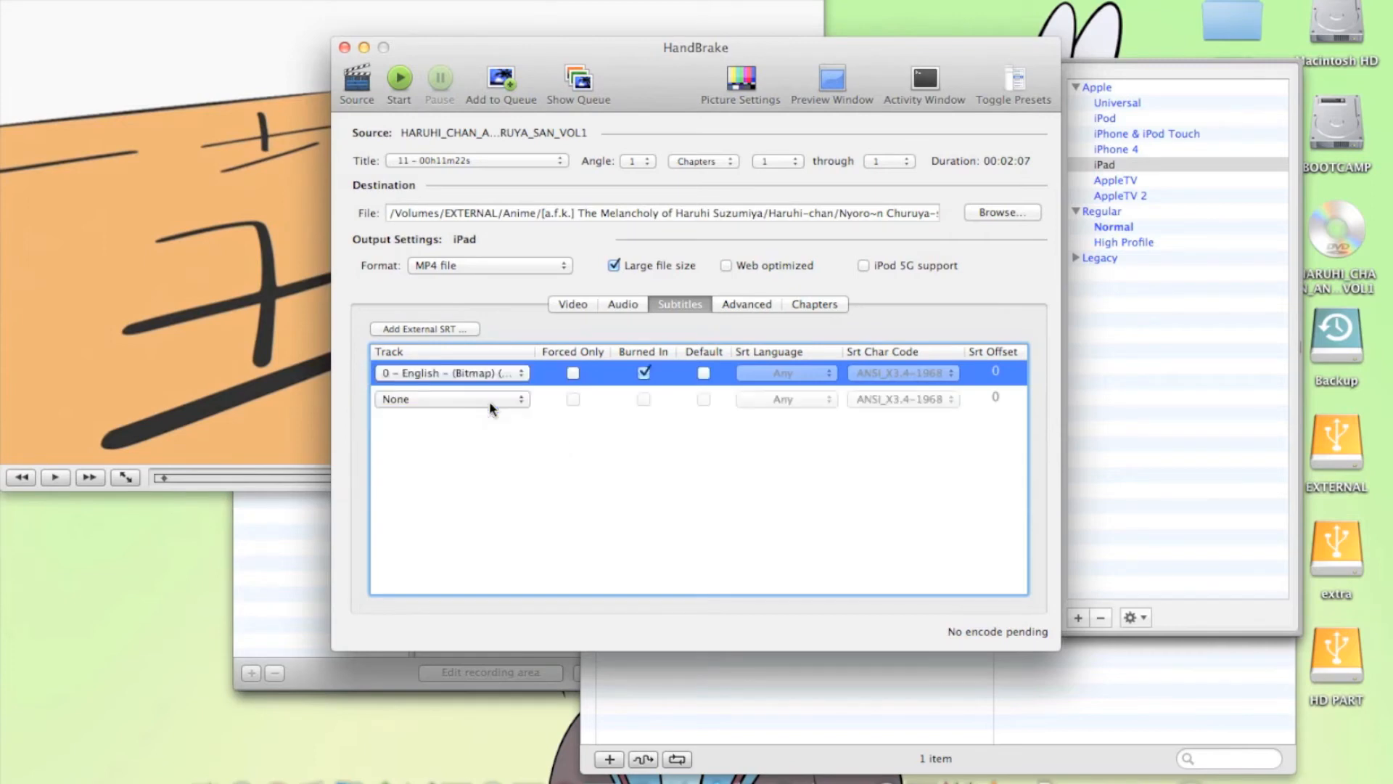
Switch to VLC to check which English subtitle track the paused episode uses, and return to HandBrake
left_click(248, 0)
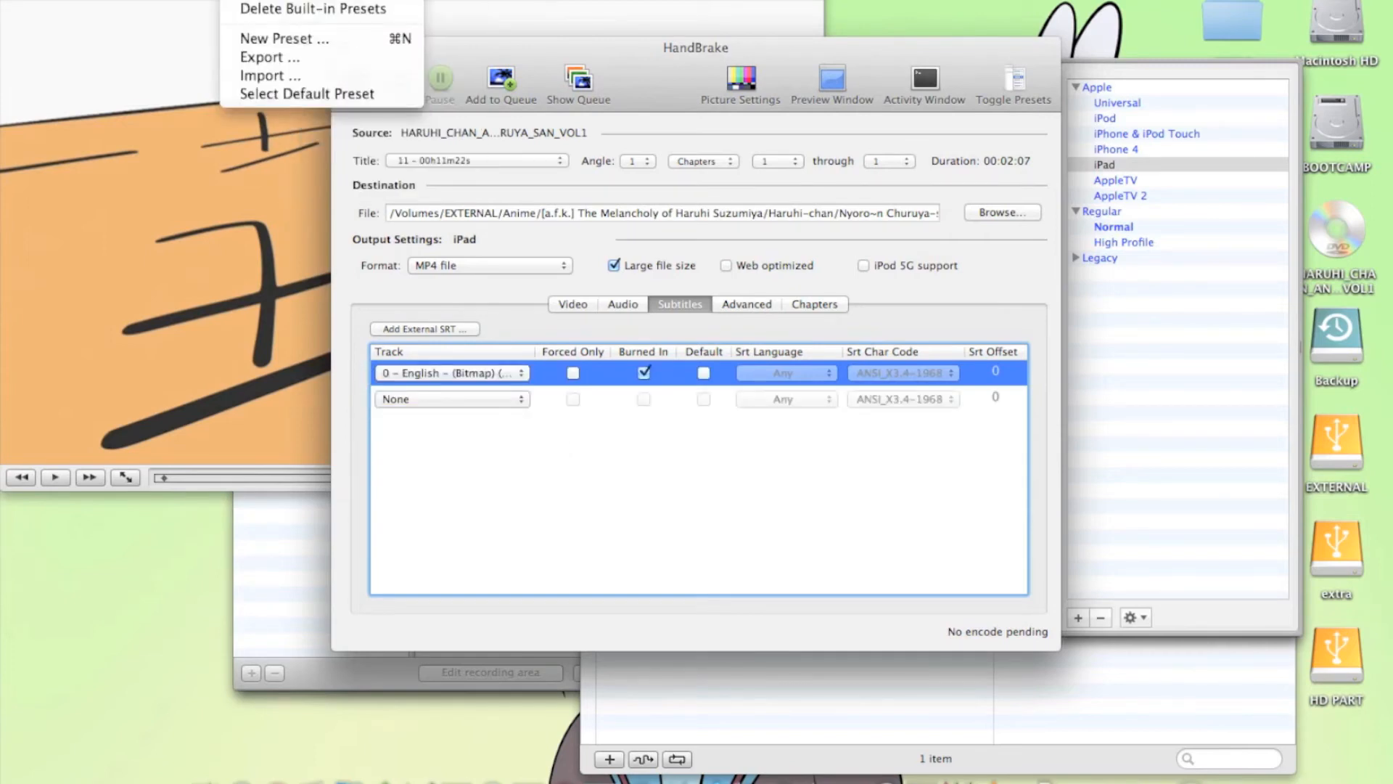
left_click(243, 1)
left_click(239, 6)
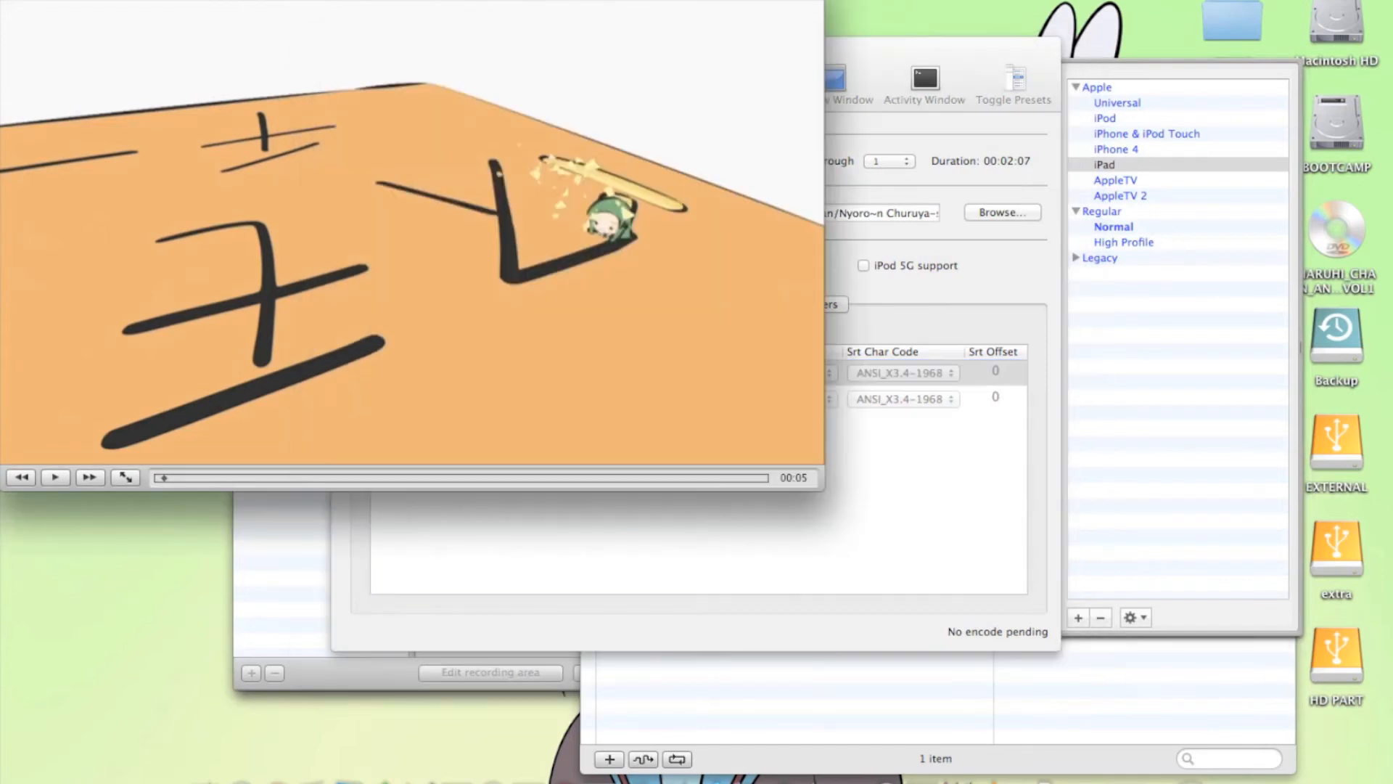
left_click(330, 1)
mouse_move(526, 265)
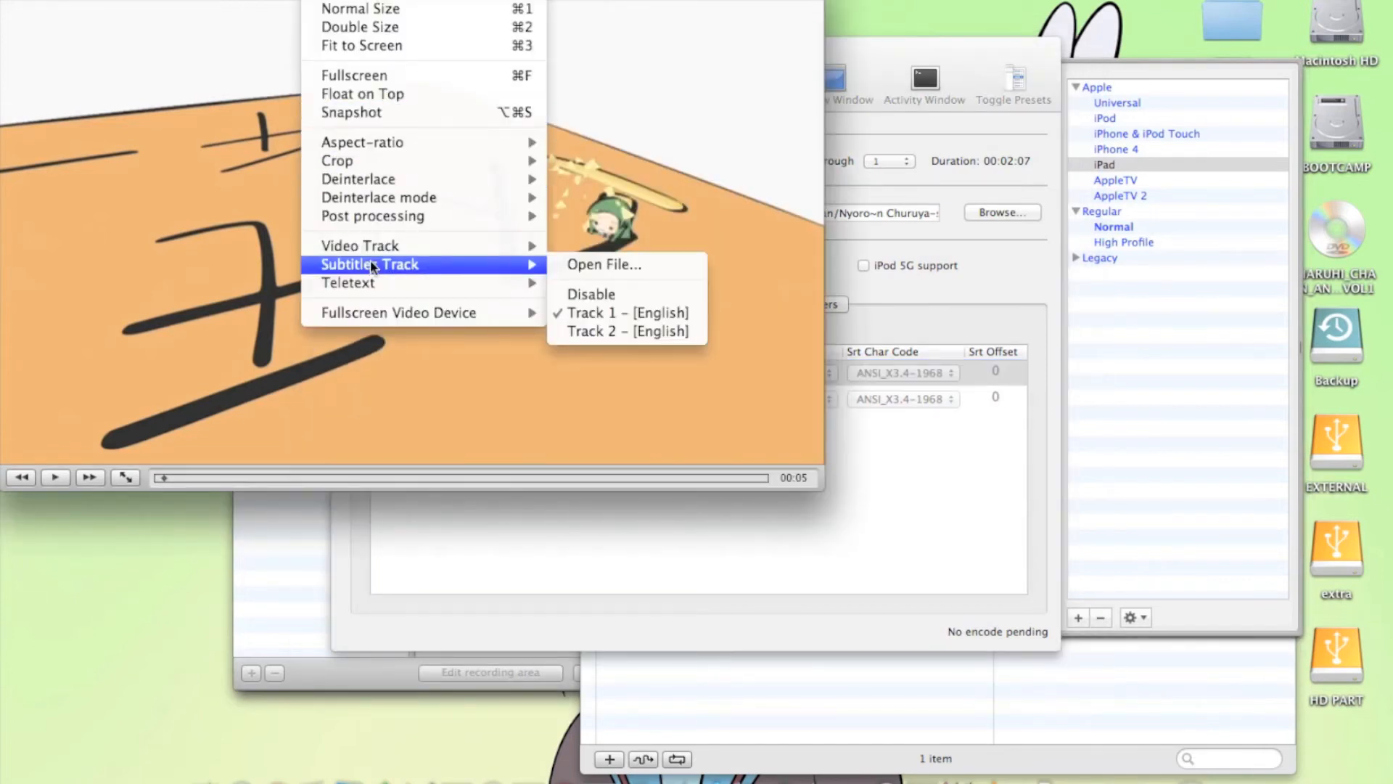
left_click(621, 331)
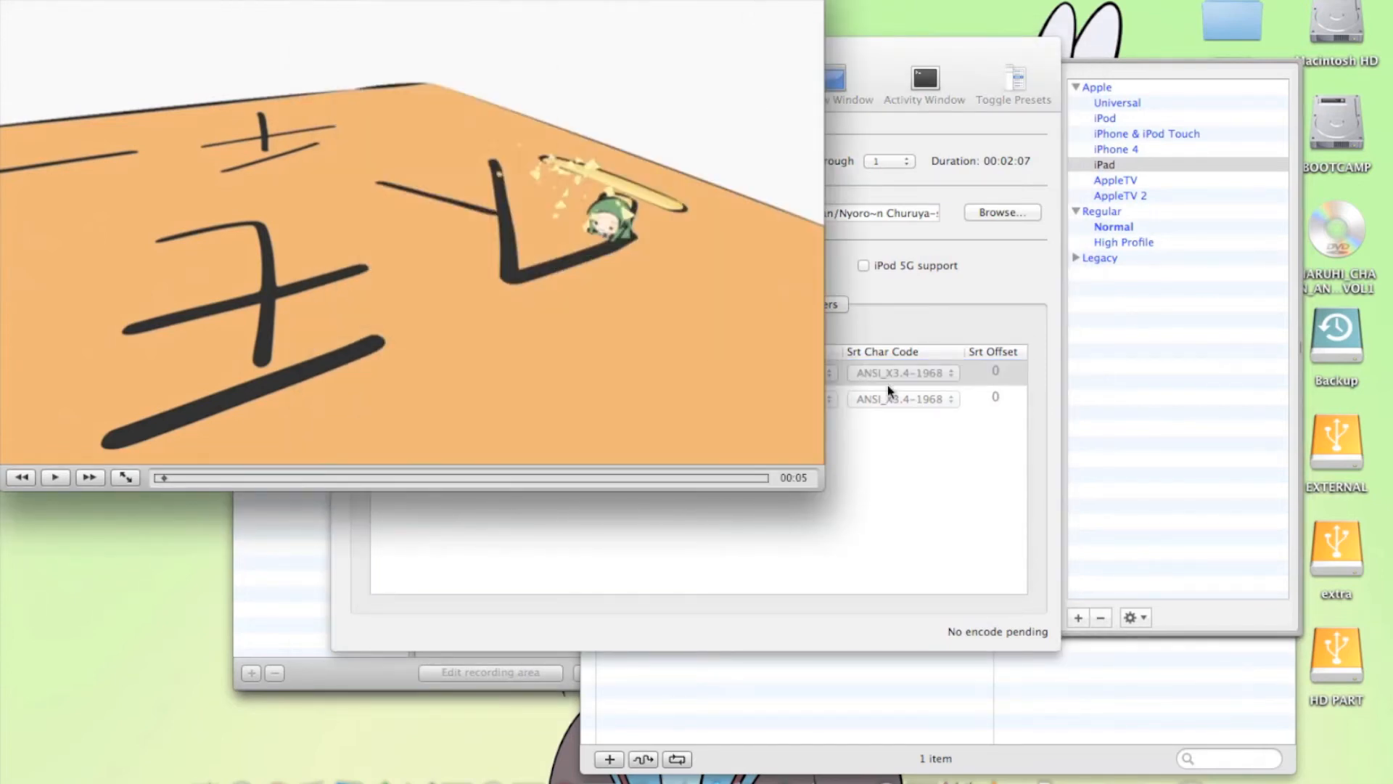
left_click(923, 499)
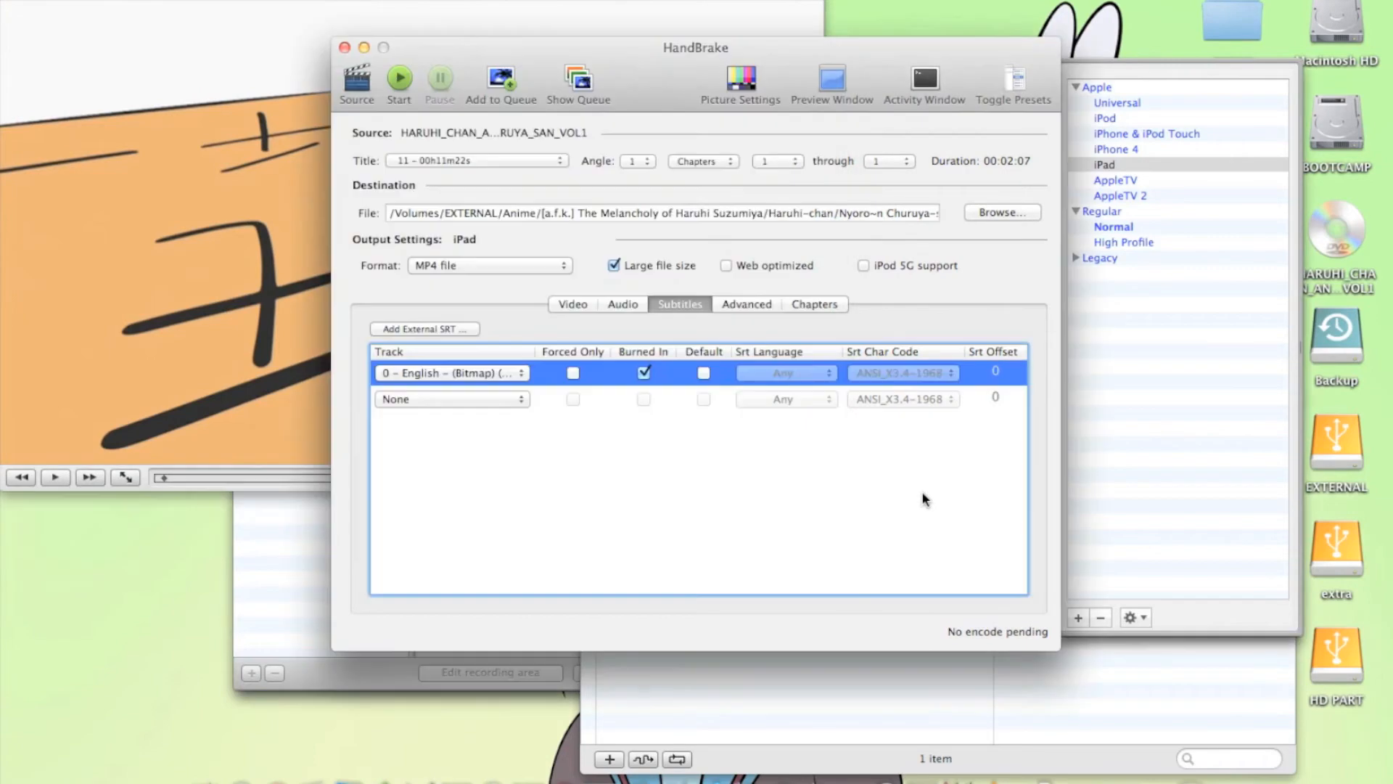
Enable iPod 5G support for the Episode 01 encode and add it to the queue
left_click(644, 374)
left_click(644, 374)
left_click(572, 305)
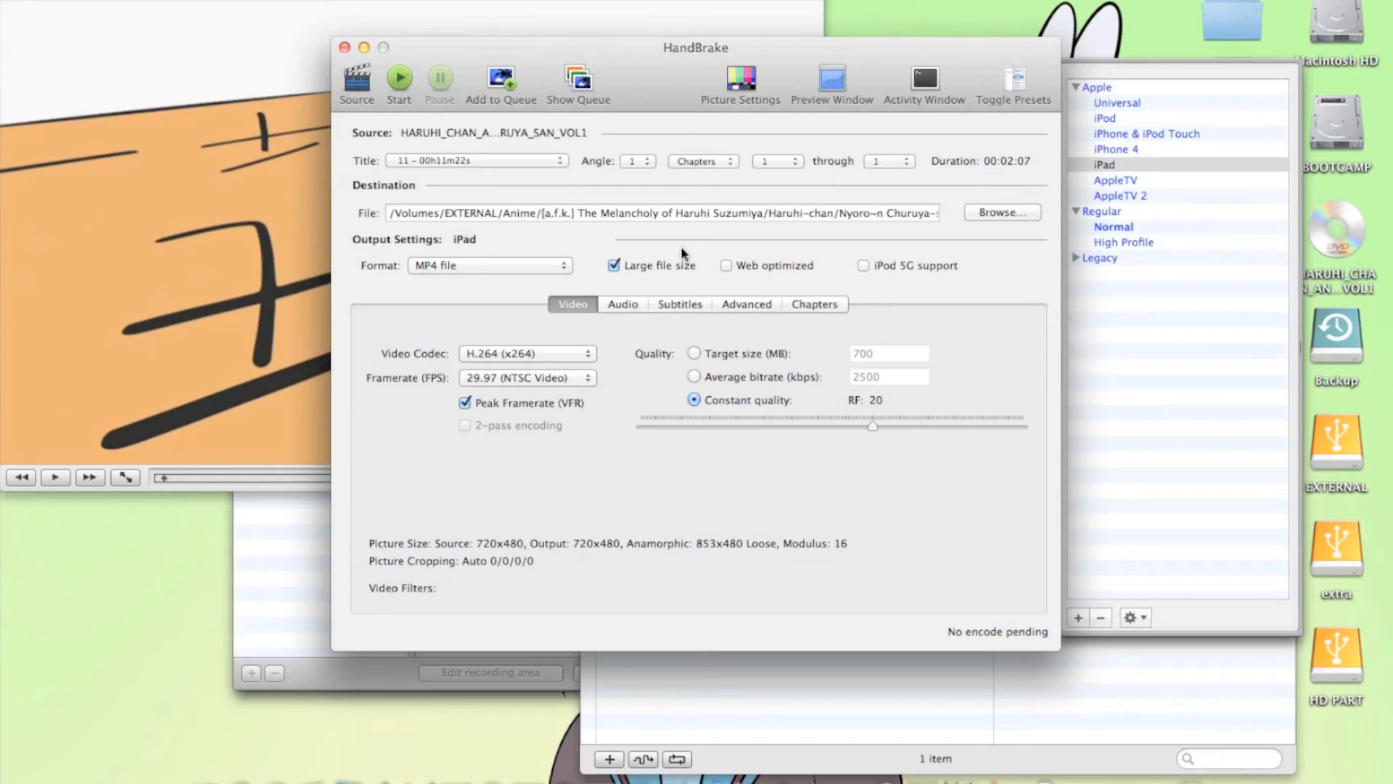
left_click(864, 265)
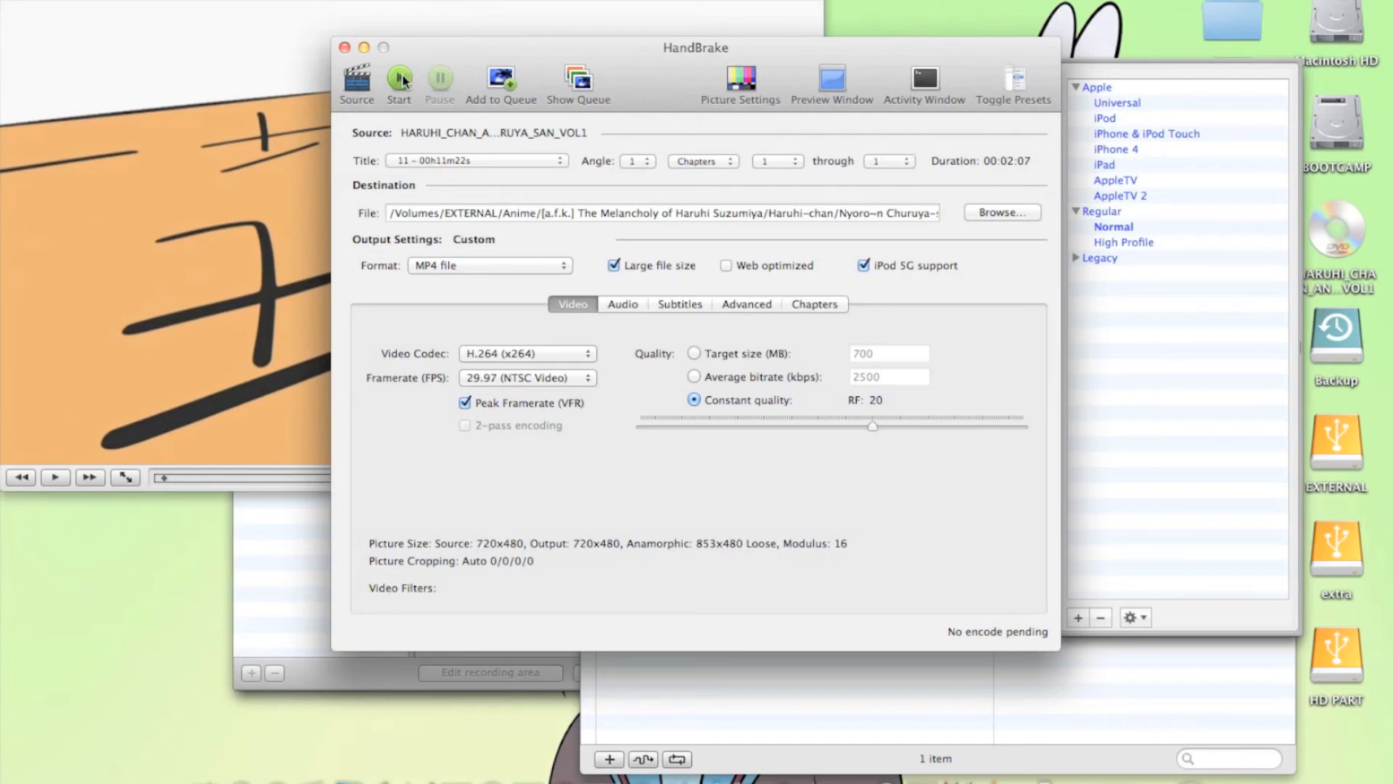
left_click(499, 77)
Queue chapter 2 (range 2 through 2) as a second encode with the destination file Episode 02.m4v
left_click(793, 166)
left_click(784, 175)
left_click(911, 215)
key("Right")
key("Right")
key("Right")
key("Right")
key("Right")
key("Right")
key("Right")
key("Right")
key("Right")
key("Right")
key("Right")
key("Right")
key("Right")
key("Right")
key("Right")
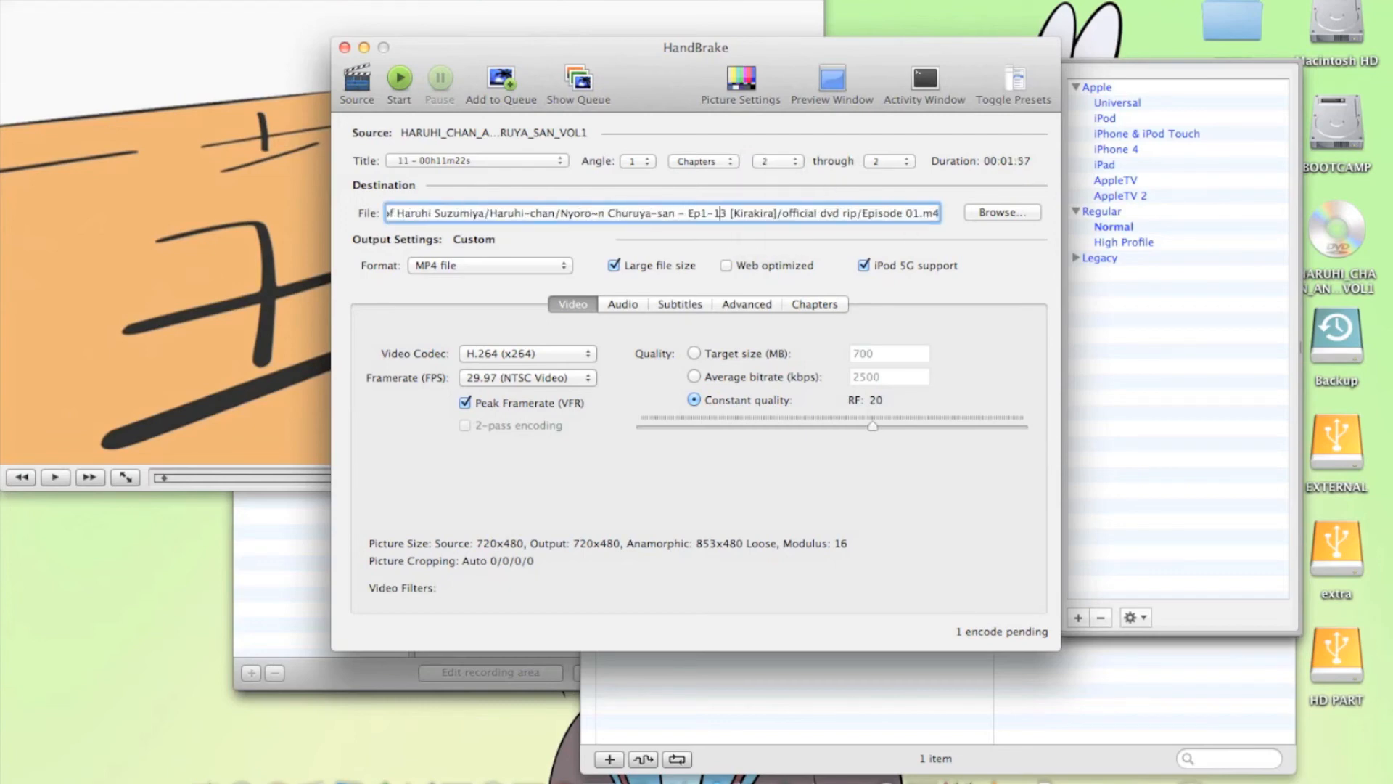
left_click(919, 212)
key("BackSpace")
type("2")
left_click(517, 84)
Review the Episode 01 job's settings in the encode queue and run the queued encodes to completion
left_click(576, 85)
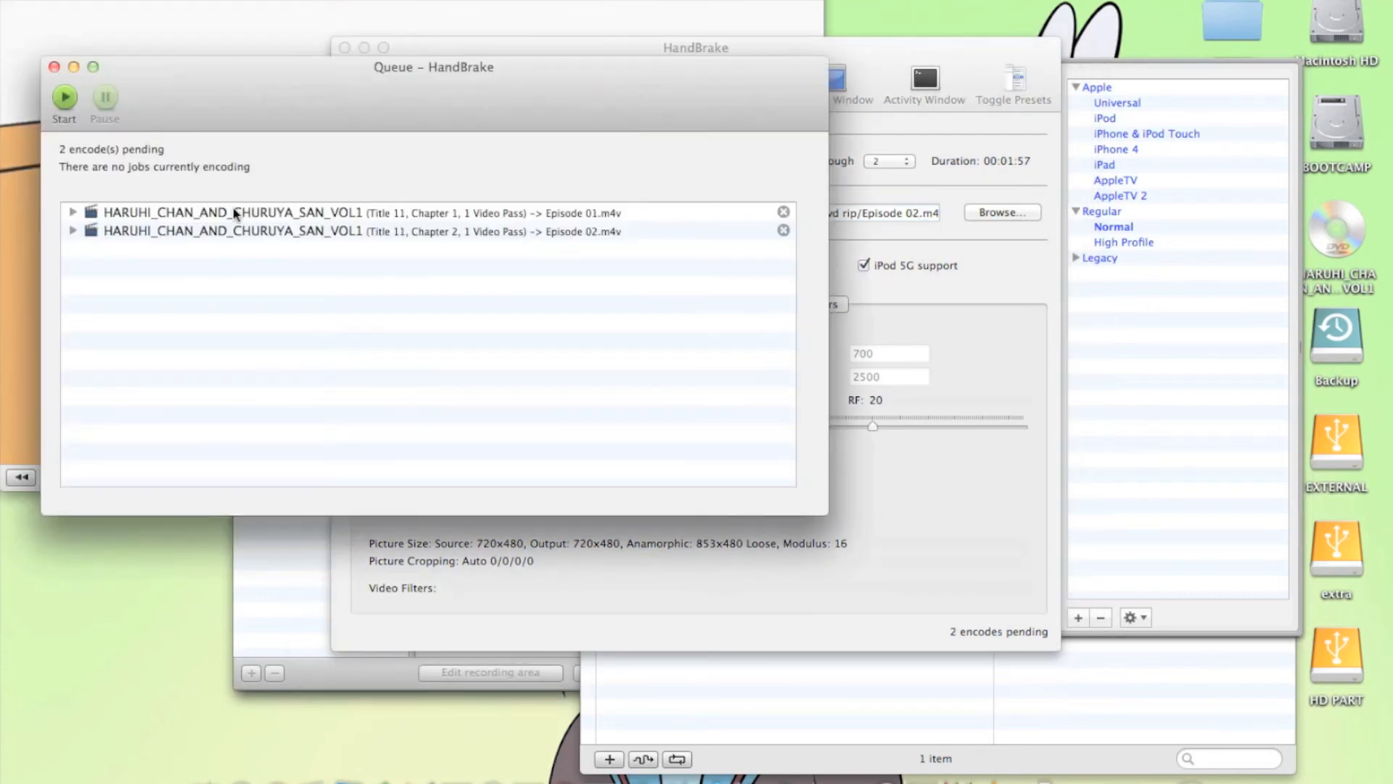
left_click(73, 213)
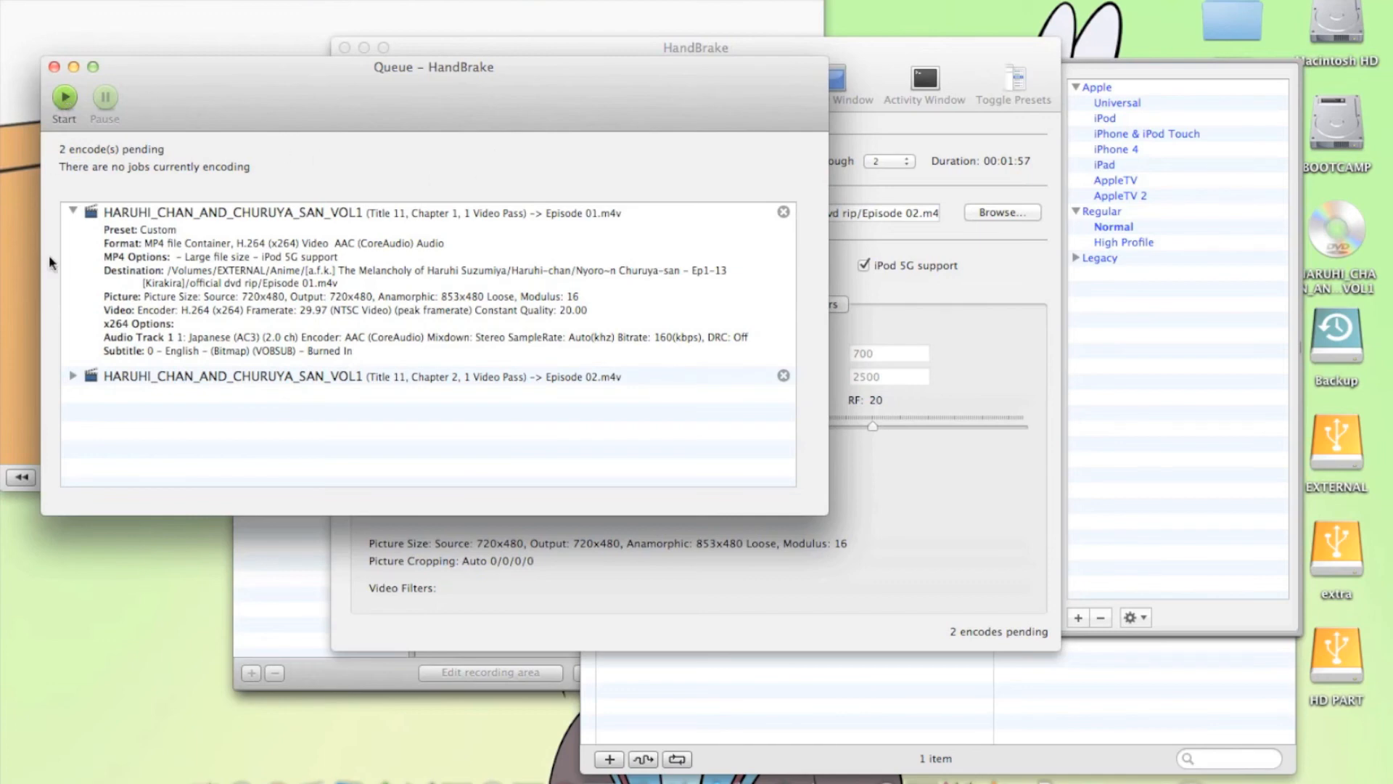
left_click(64, 101)
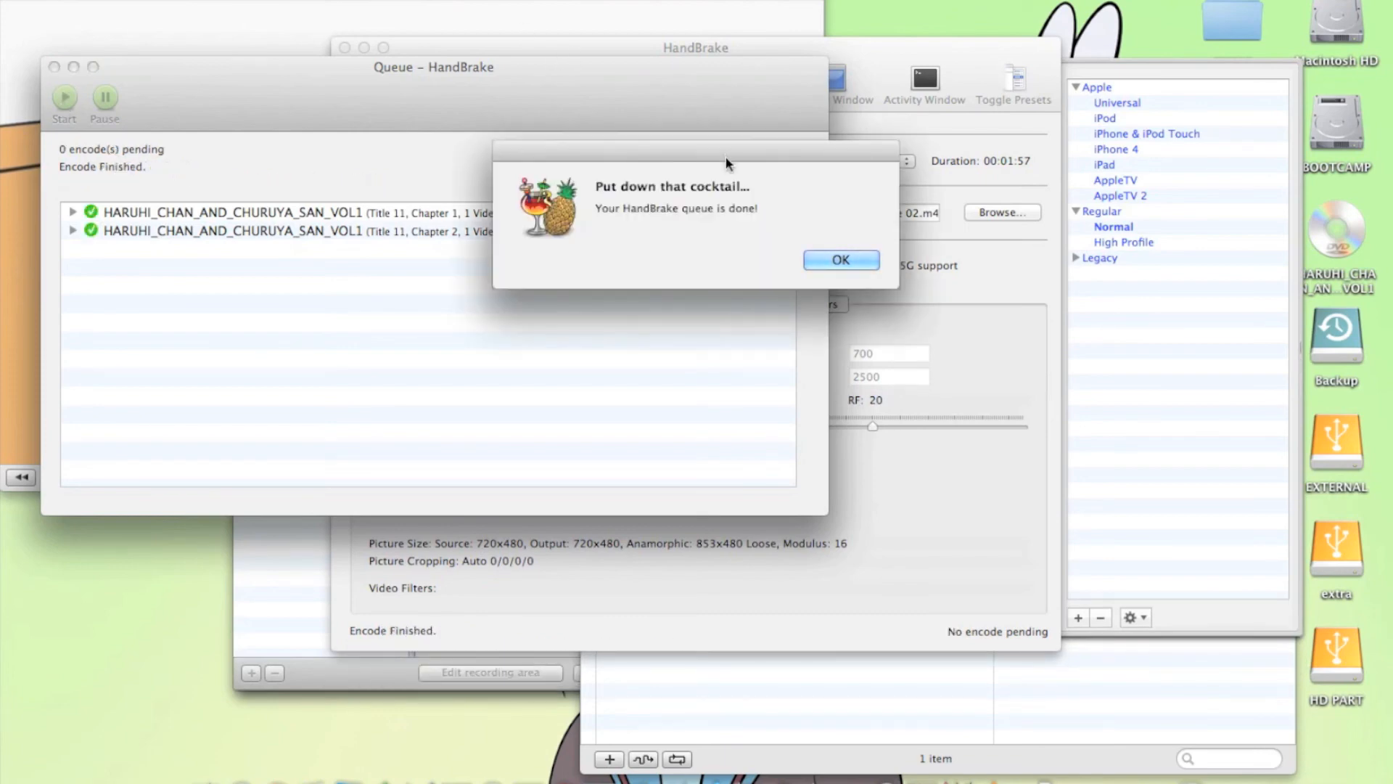
left_click(836, 260)
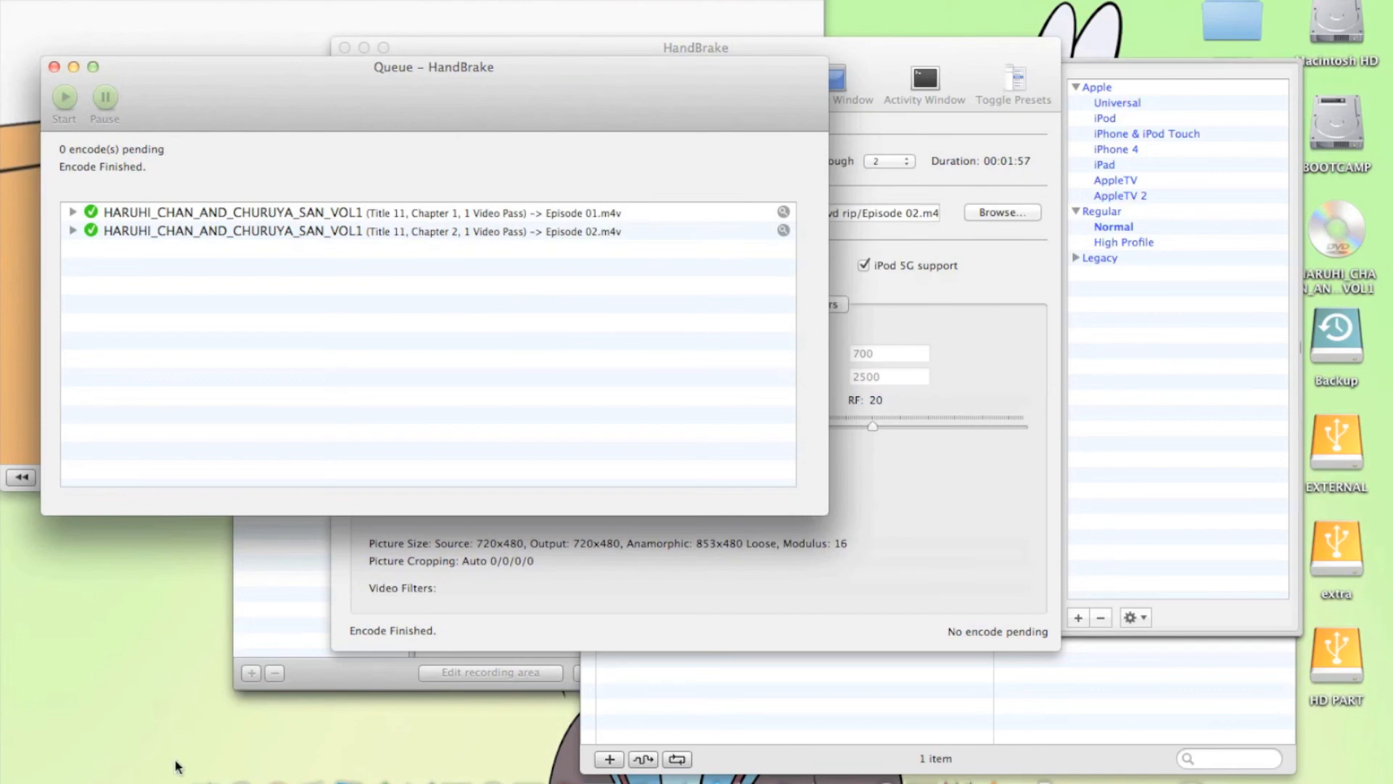
Preview Episode 01.m4v from the "official dvd rip" folder in Finder and close the preview
left_click(206, 778)
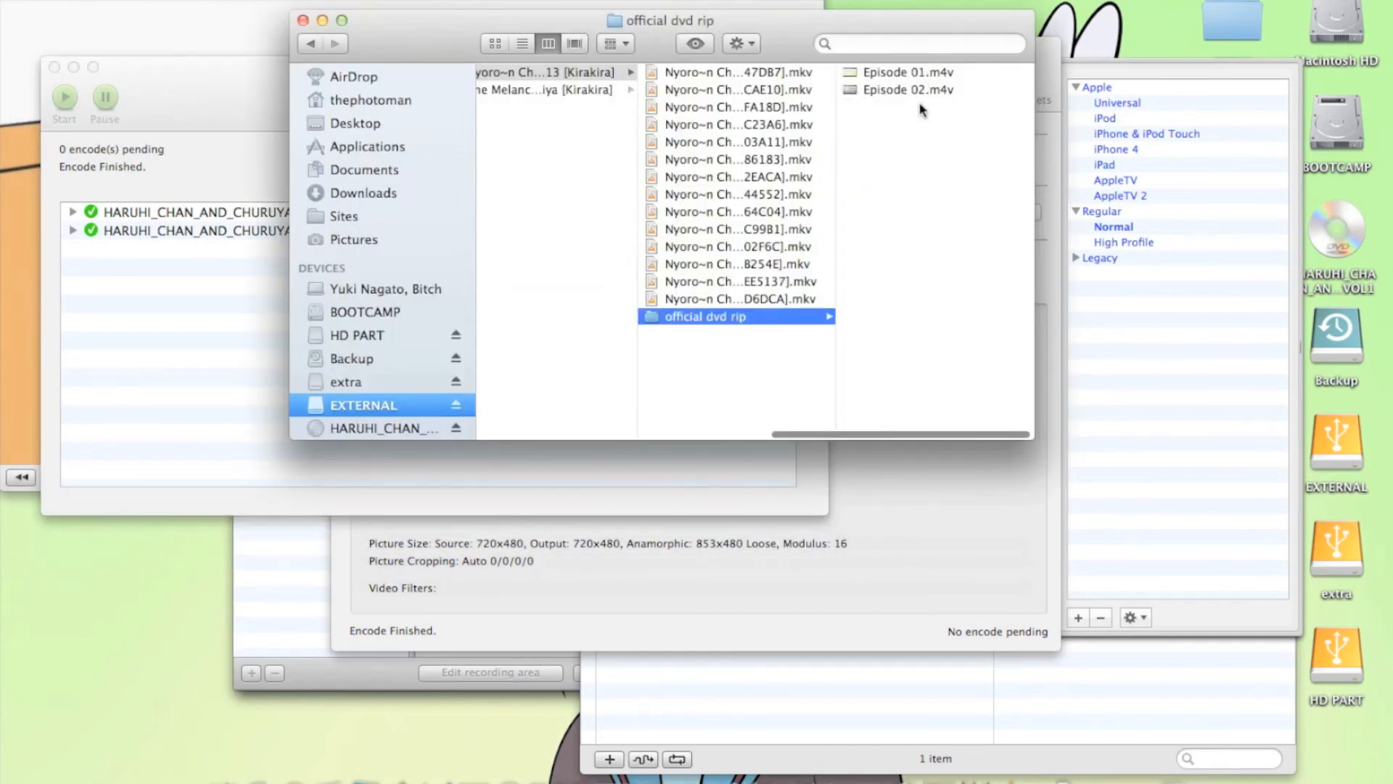
left_click(916, 73)
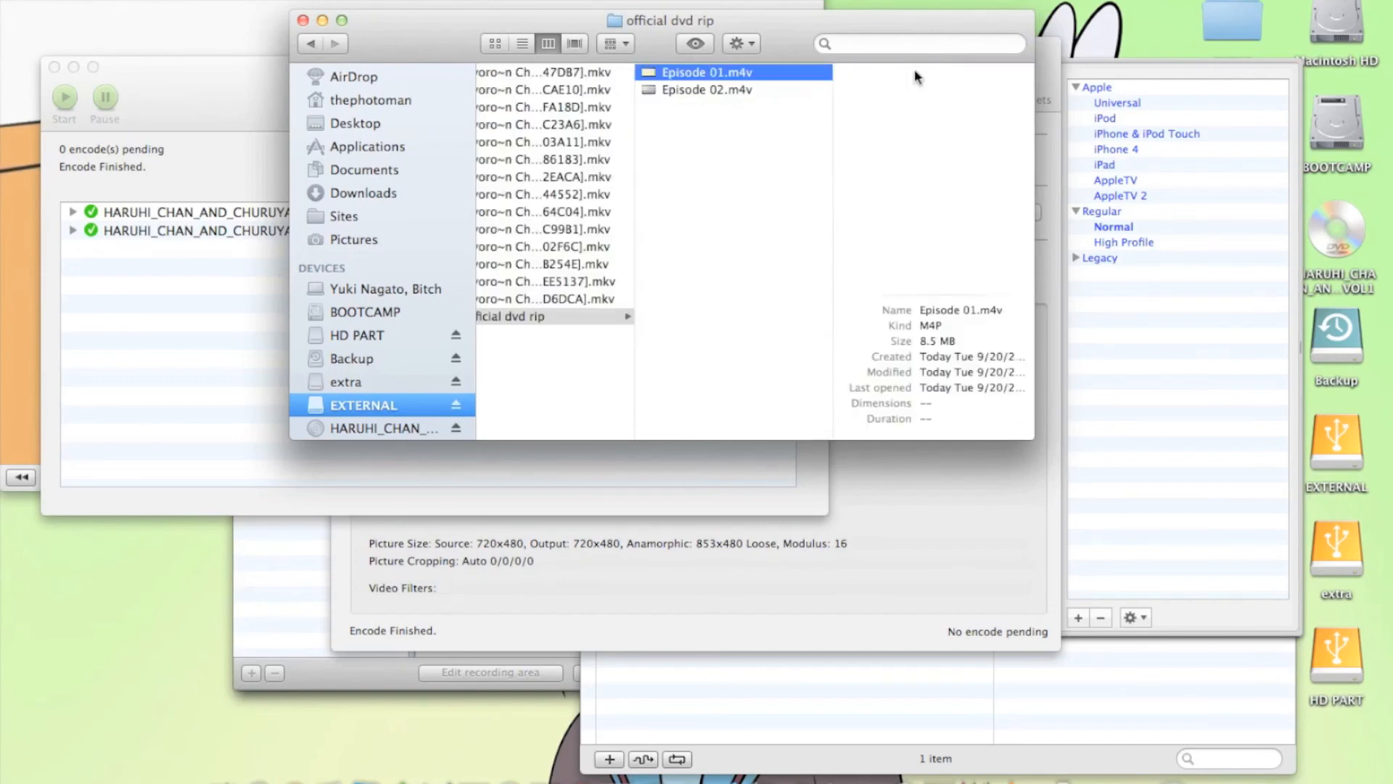
key("space")
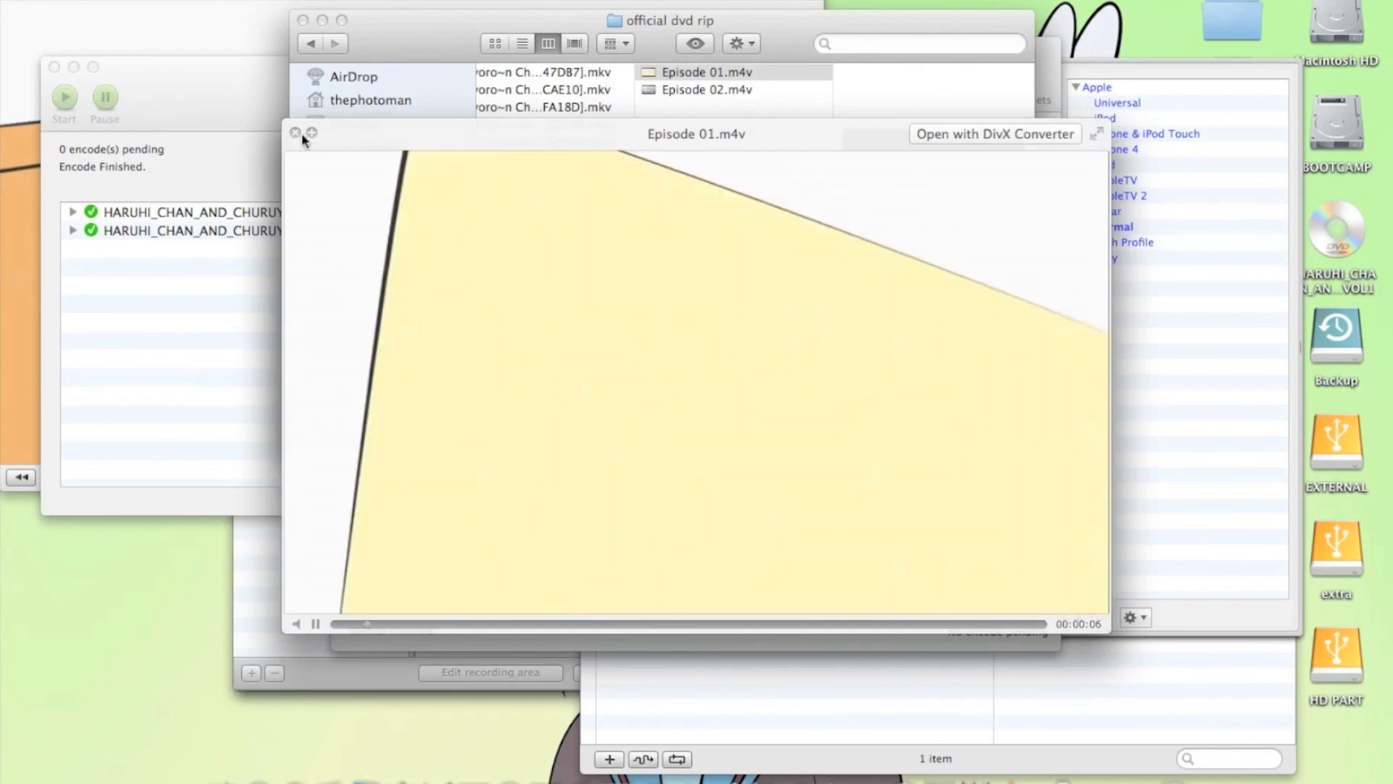
left_click(296, 132)
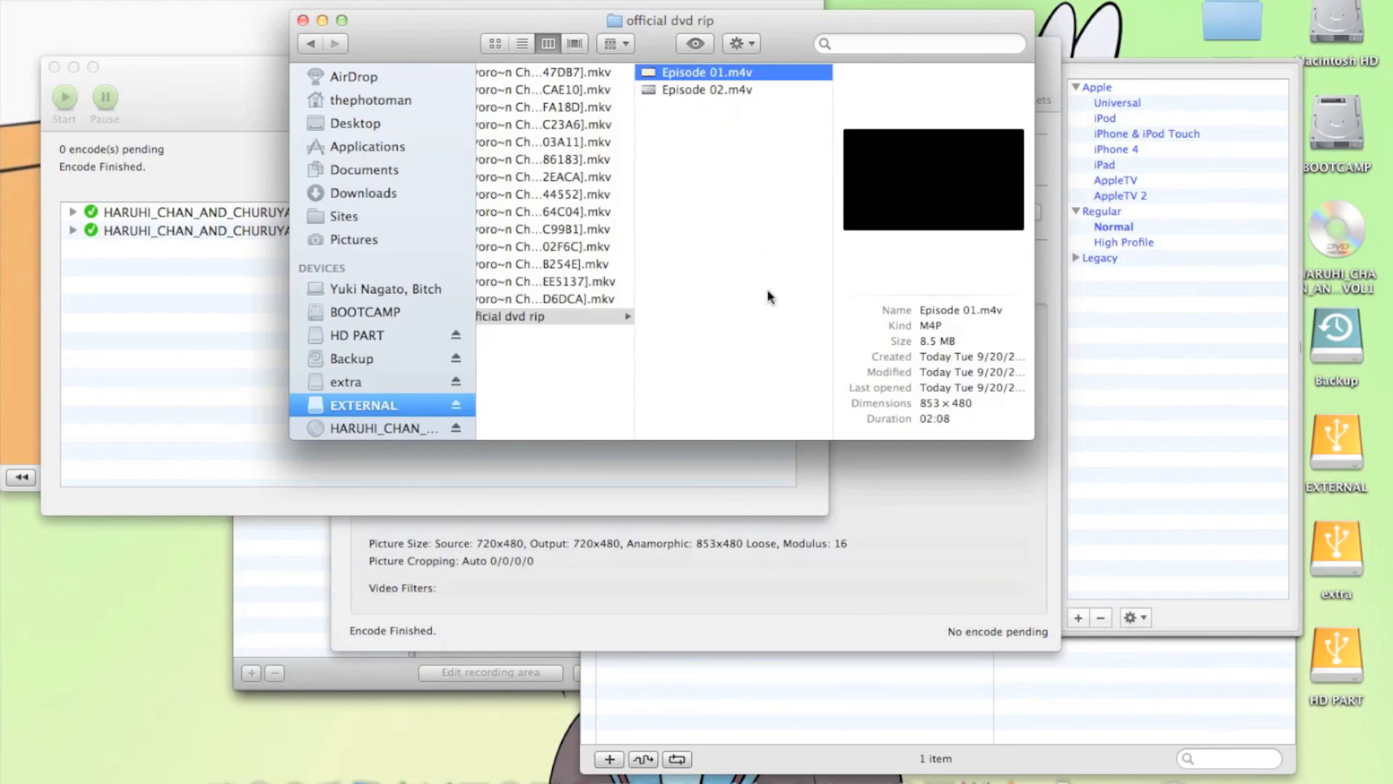